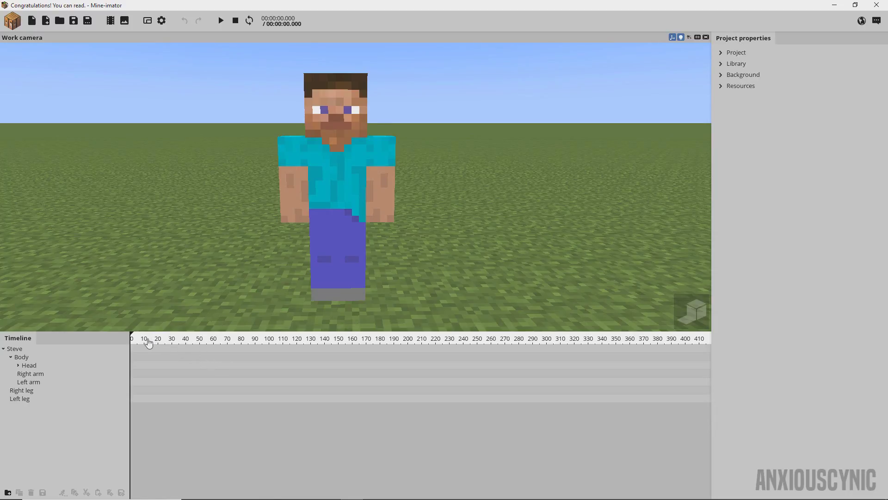
Select all Steve rig parts and toggle Visible off and on to key frame 0
ctrl+scroll(146, 342, up, 2)
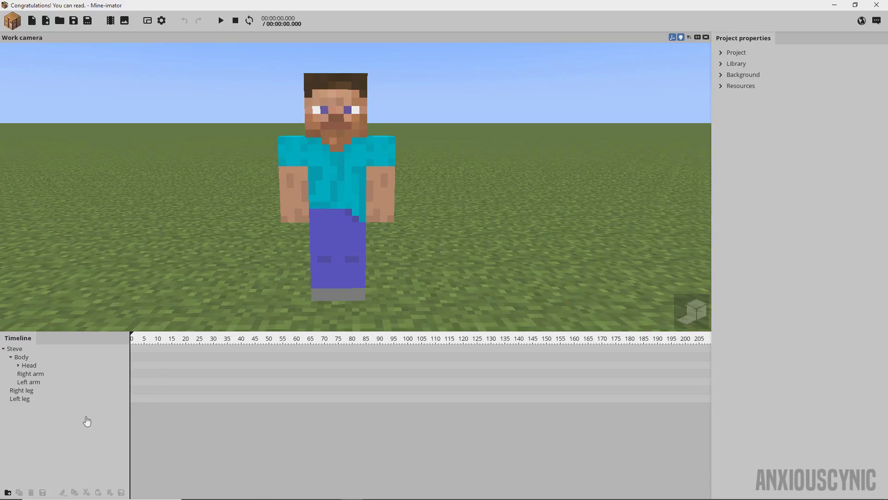
drag(76, 421, 22, 355)
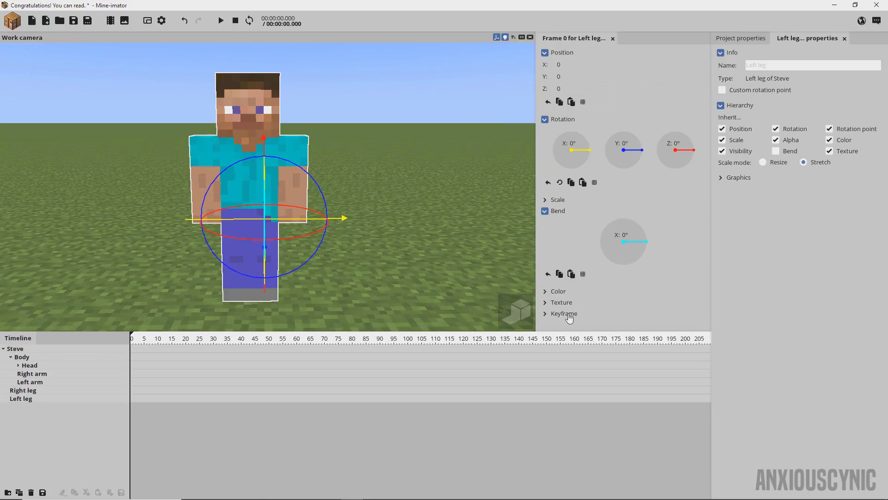
drag(704, 239, 578, 317)
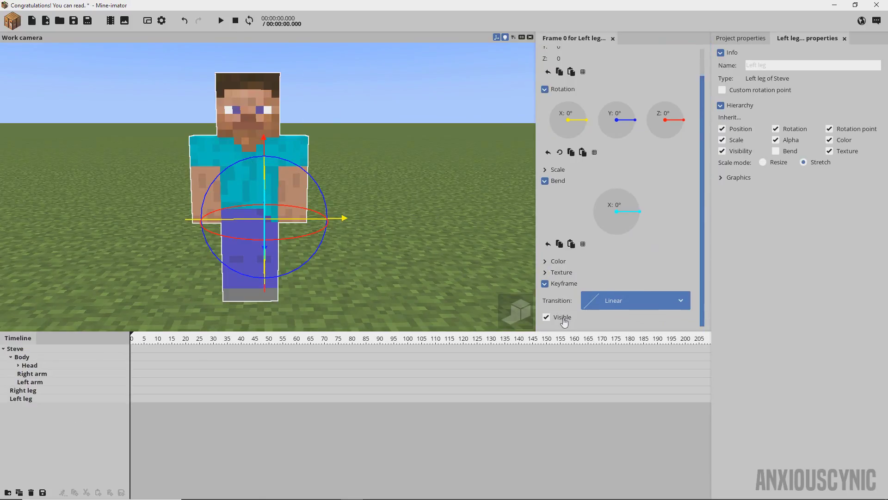
click(563, 318)
click(563, 318)
Move the playhead to frame 8 and select Steve's body
click(152, 339)
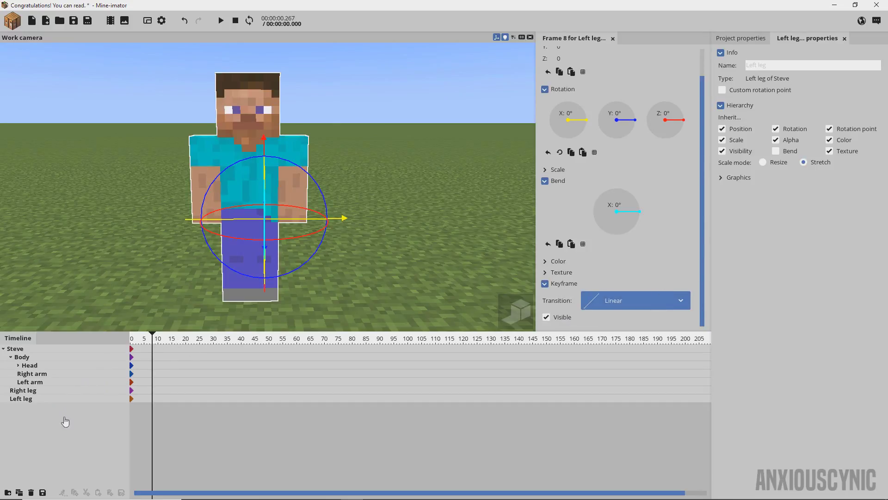
drag(368, 205, 375, 195)
click(381, 185)
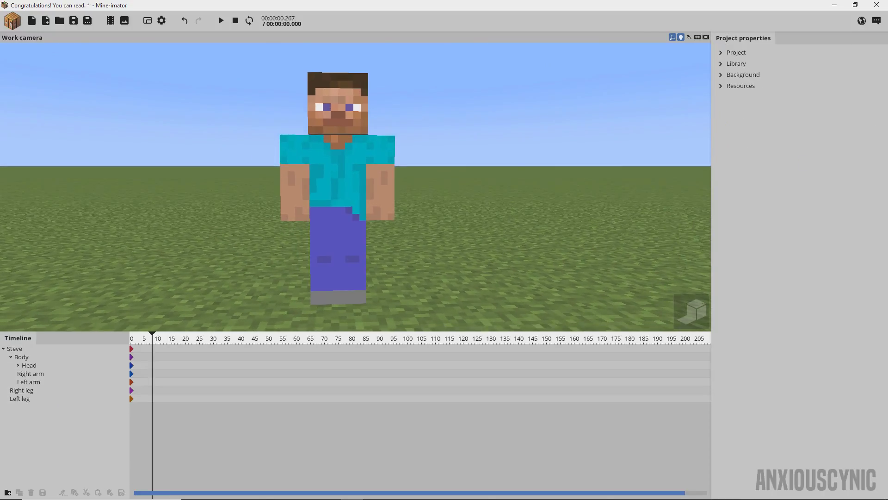
click(338, 174)
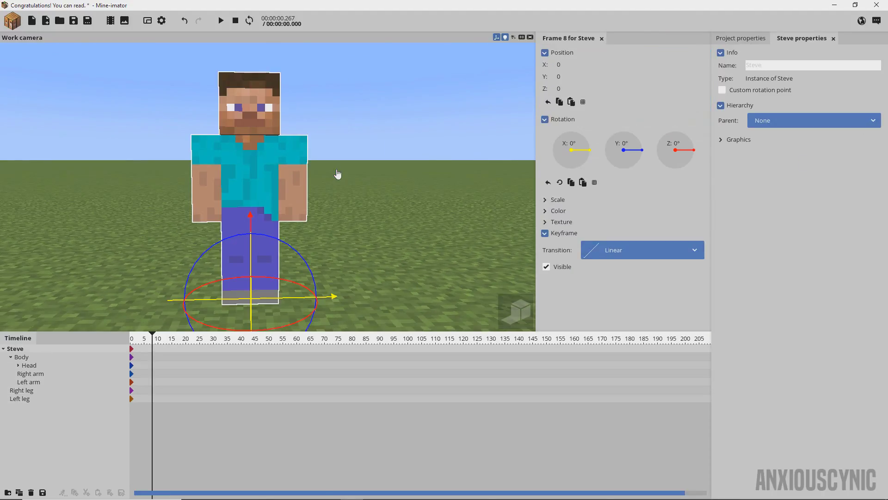
click(272, 185)
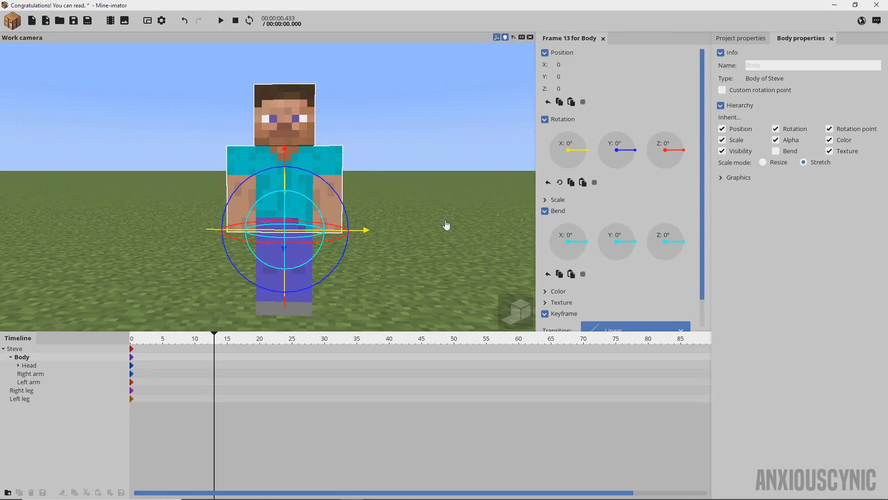
At frame 30, set the body's Y rotation to -20 and Y bend to -15
click(325, 345)
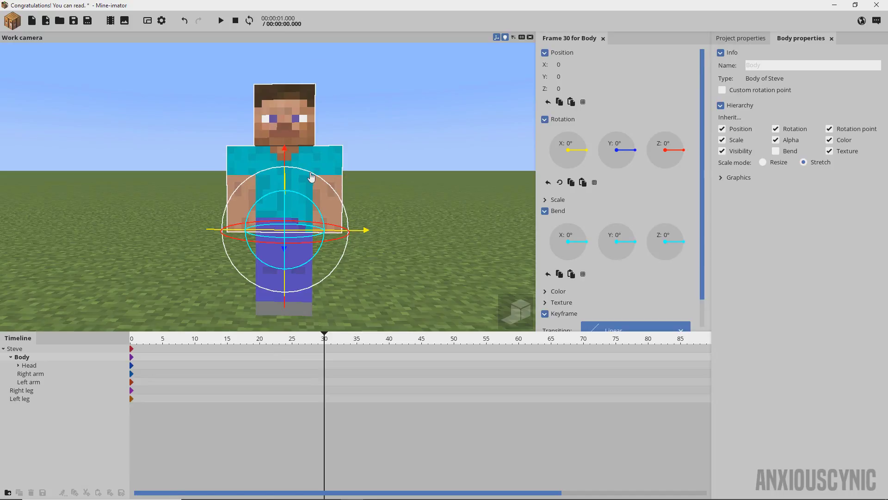
drag(318, 175, 331, 186)
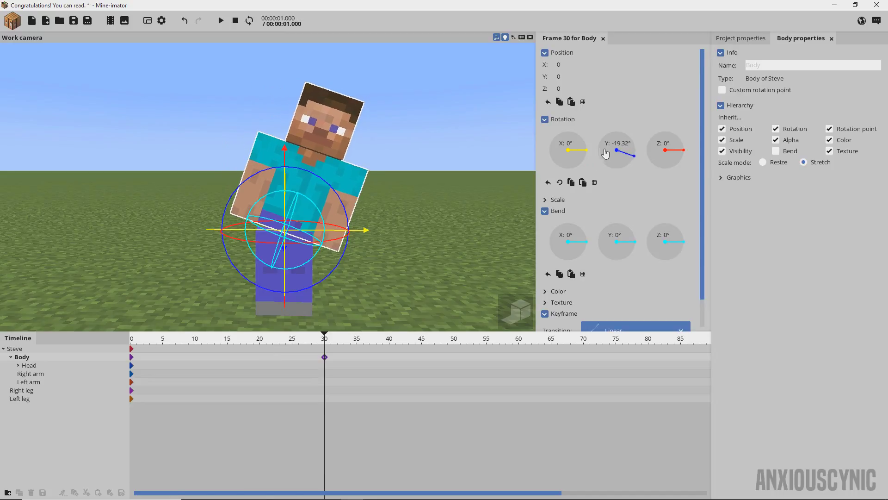
click(622, 143)
text(-20)
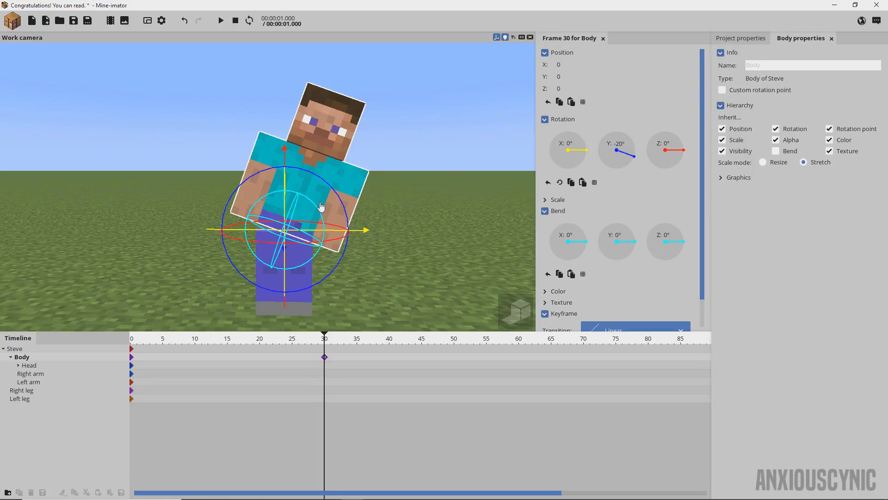
drag(314, 205, 318, 212)
click(621, 235)
text(-15)
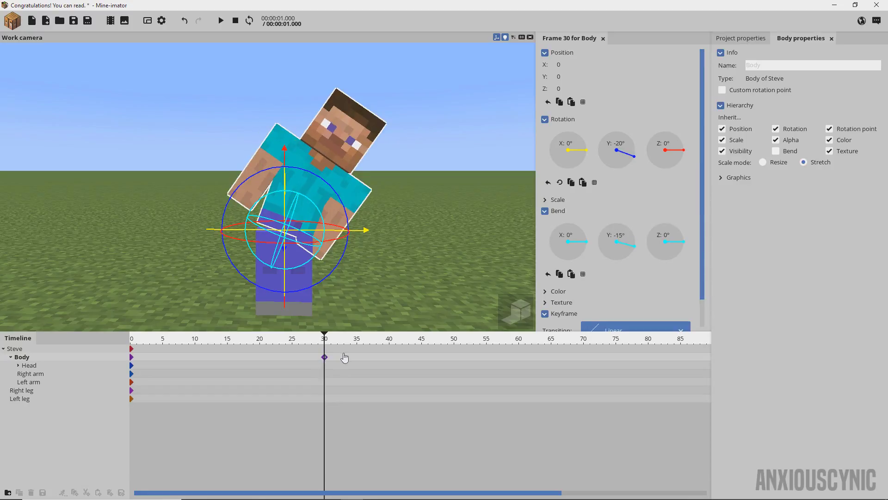
Rotate the left arm, right arm and head to counter the body lean
click(356, 204)
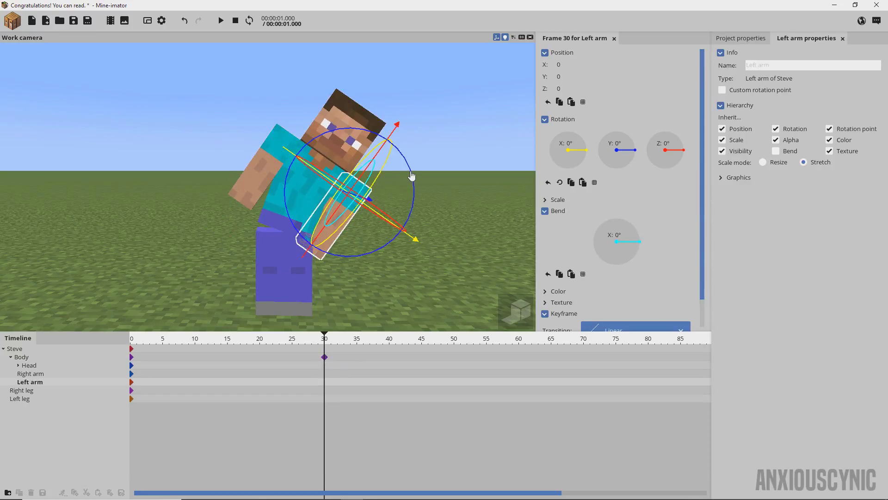
drag(408, 178, 391, 151)
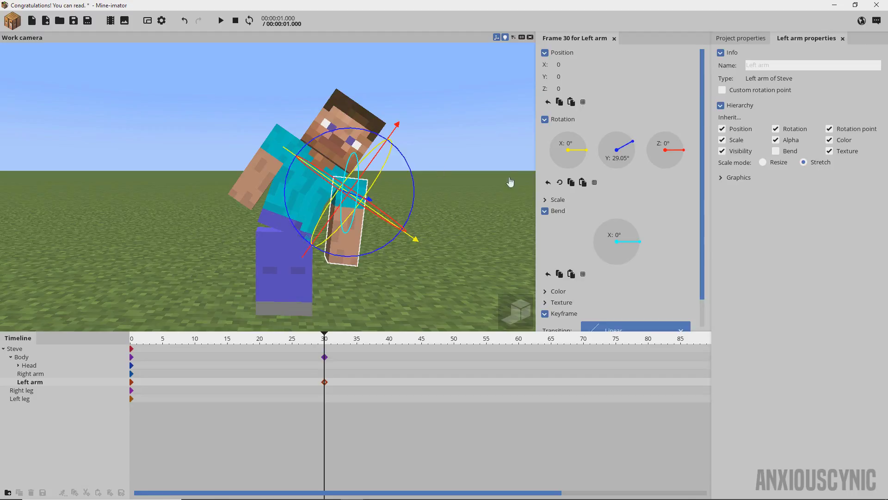
click(265, 169)
click(343, 121)
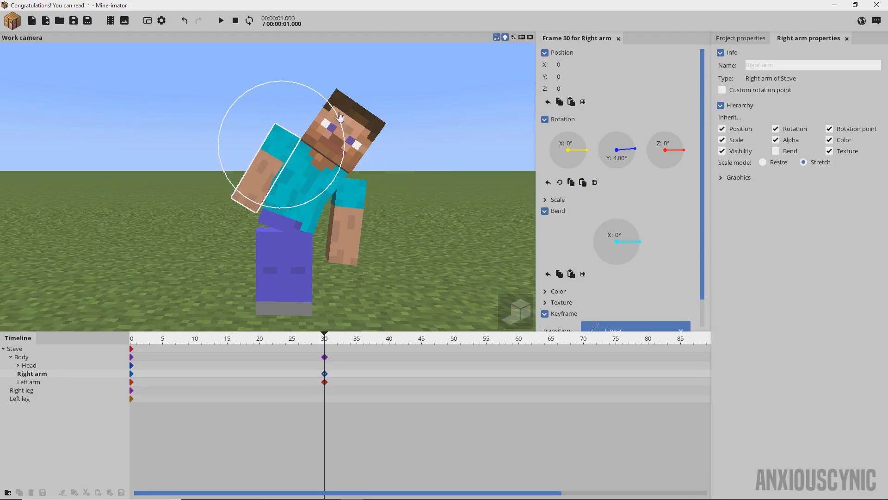
click(370, 124)
drag(375, 124, 382, 140)
mouse_move(416, 185)
mouse_down()
mouse_move(333, 195)
mouse_move(415, 176)
mouse_move(427, 206)
mouse_up()
drag(135, 341, 96, 343)
Play the two-pose lean animation once and scrub back toward the start
click(394, 203)
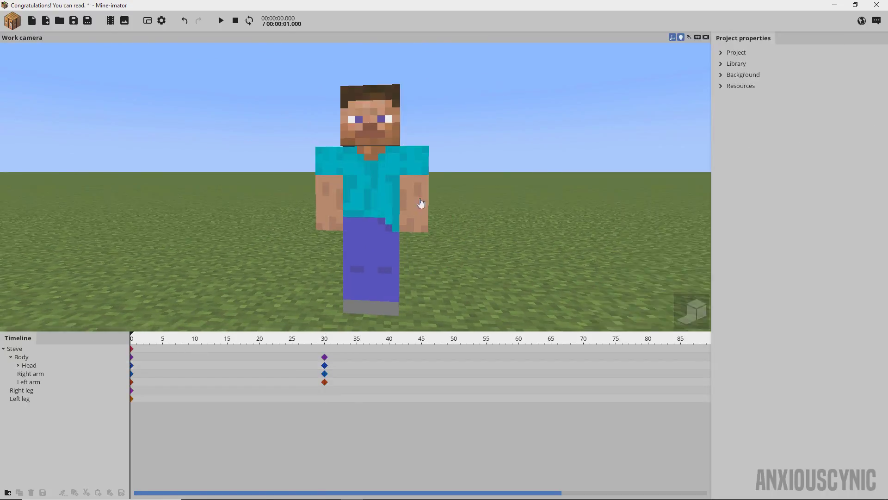
key(space)
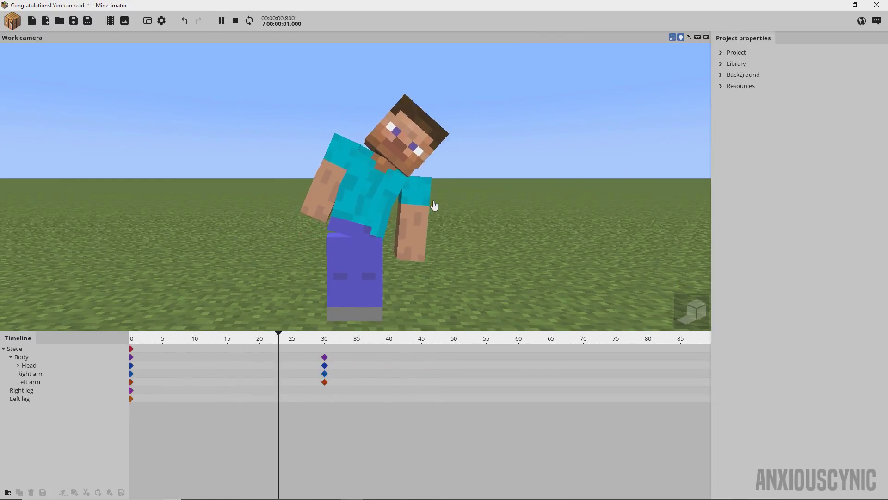
key(space)
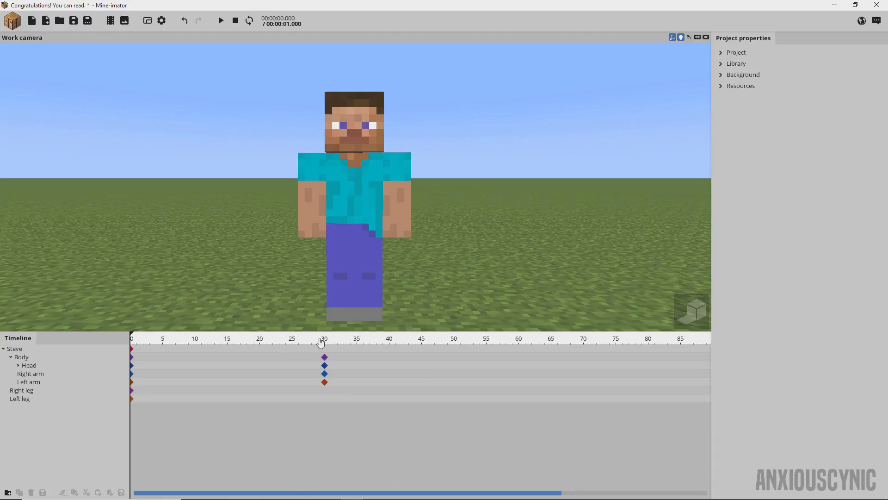
mouse_move(322, 343)
mouse_down()
mouse_move(119, 342)
mouse_move(312, 345)
mouse_up()
Give the frame-0 keyframes an Ease in and out (sine) transition and preview playback
drag(142, 357, 124, 385)
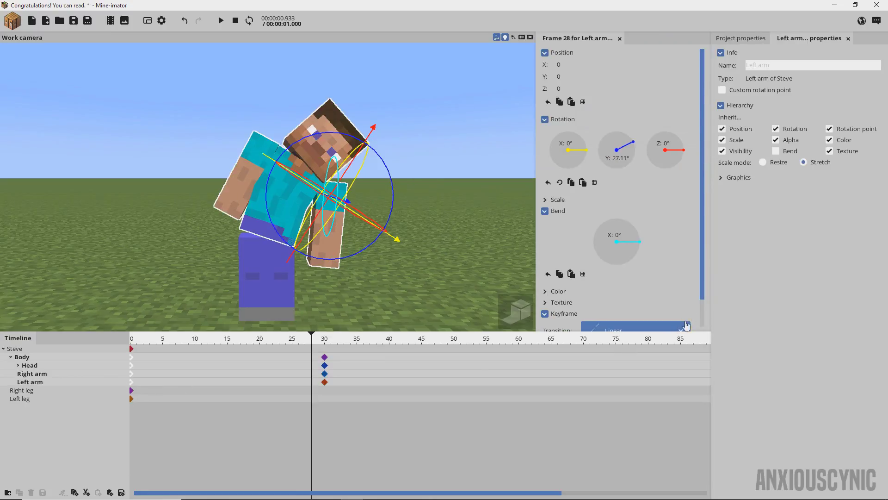
click(622, 312)
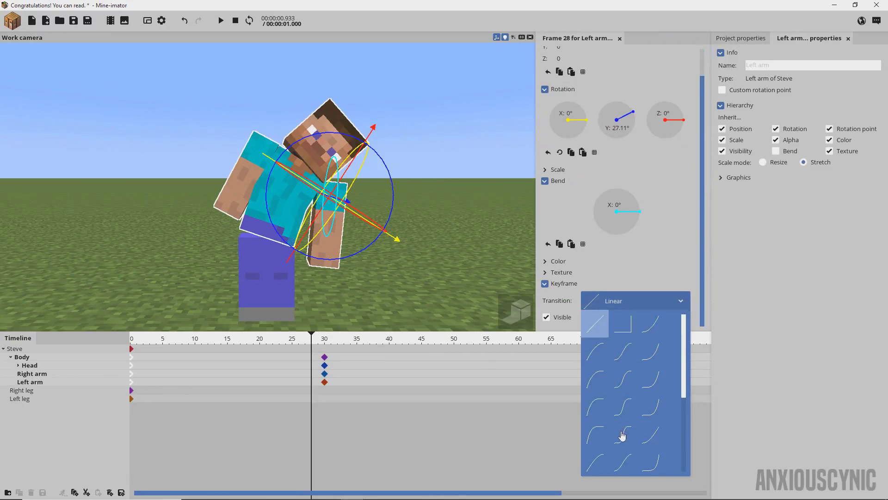
click(622, 462)
drag(270, 342, 76, 344)
click(405, 71)
key(space)
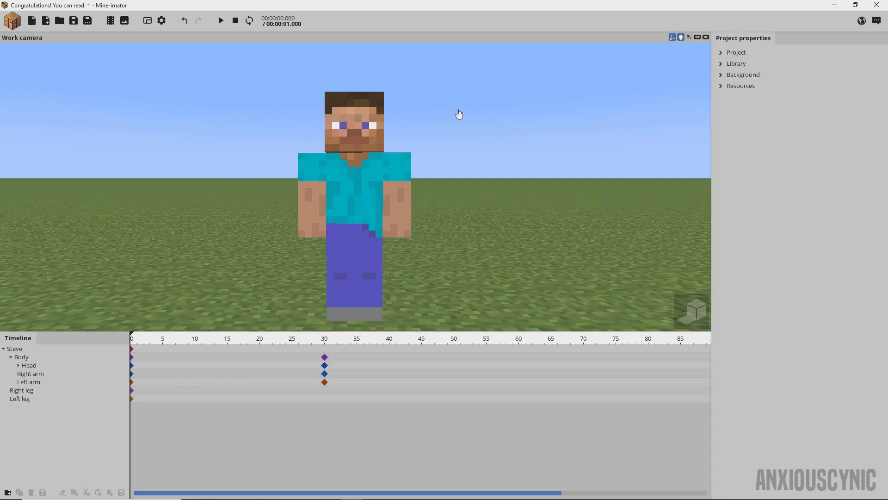
Switch the frame-0 keyframes' transition back to Linear
drag(148, 358, 120, 386)
click(652, 299)
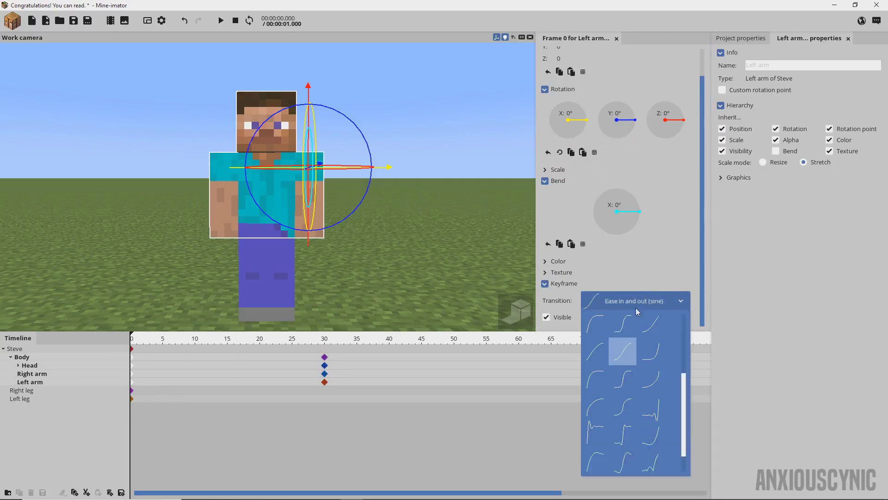
scroll(621, 417, up, 5)
click(594, 323)
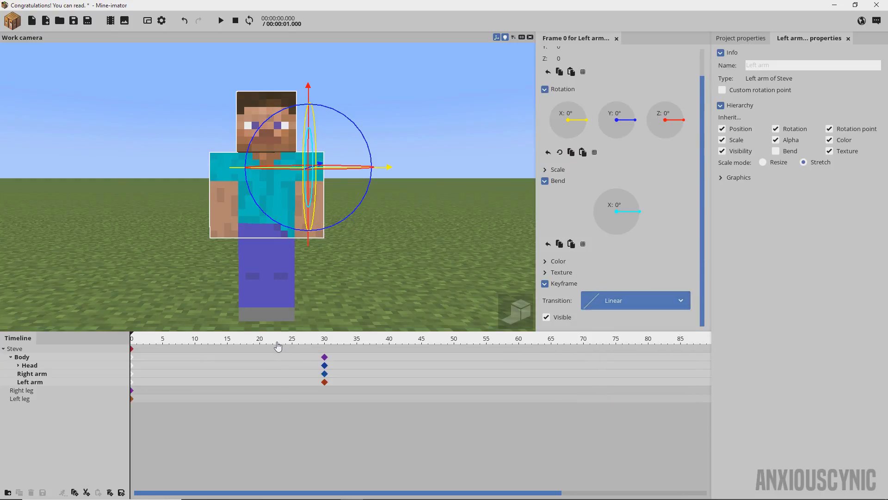
Select Steve's body and return the playhead to frame 0
drag(269, 344, 208, 347)
click(193, 376)
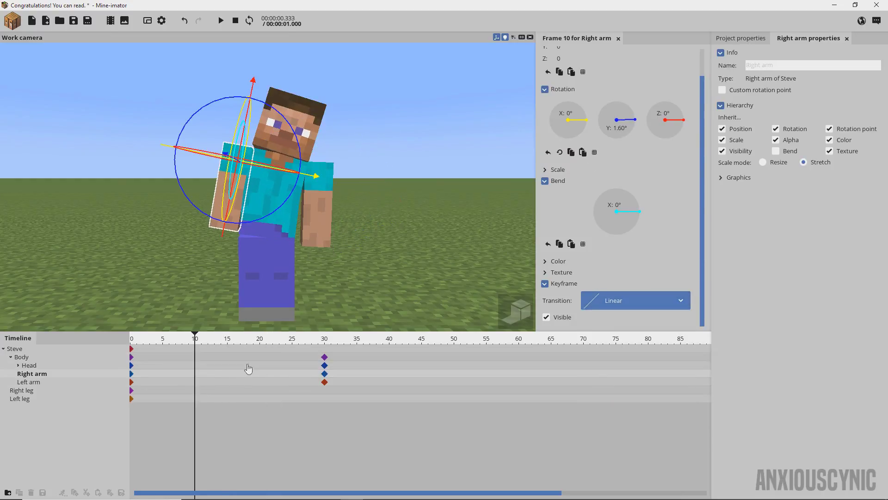
click(291, 234)
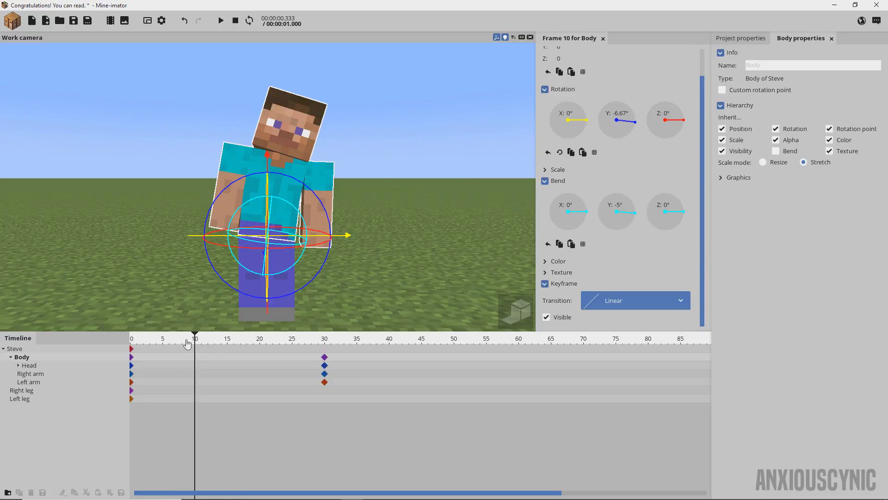
drag(186, 341, 129, 344)
scroll(398, 190, up, 5)
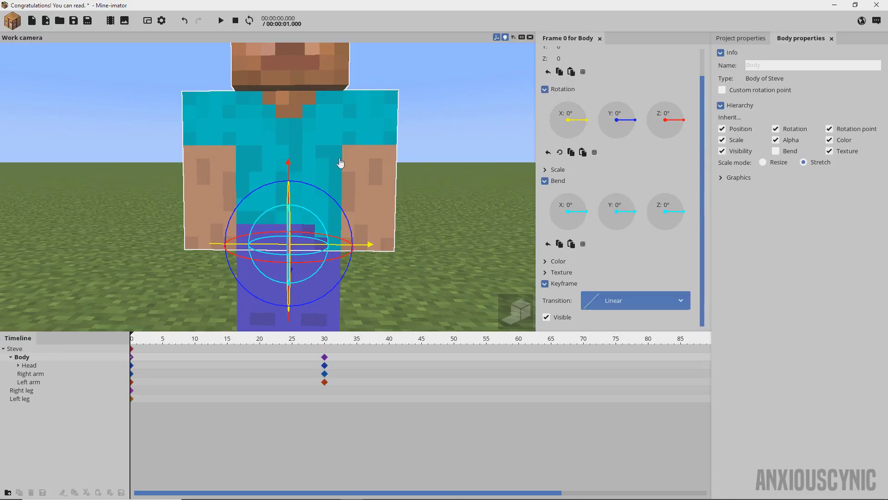
scroll(335, 206, down, 3)
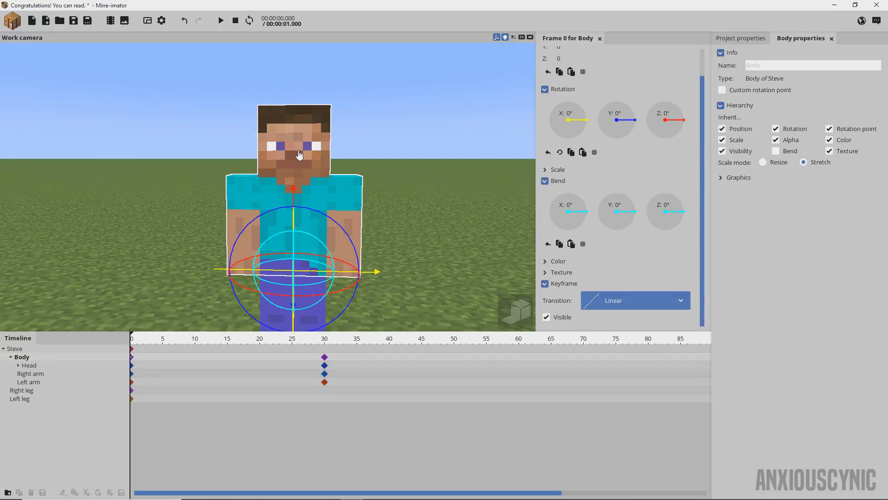
Reset the body's Y bend to zero at frame 10
click(195, 340)
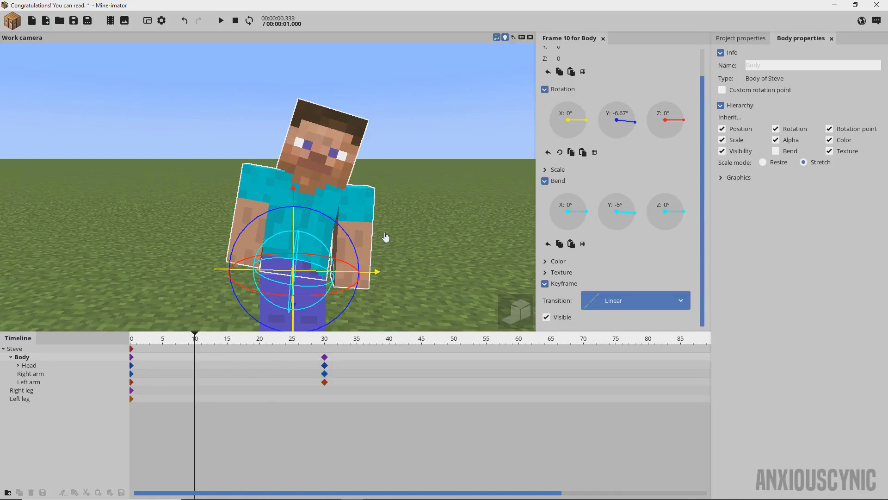
drag(389, 238, 395, 202)
right_drag(395, 202, 402, 226)
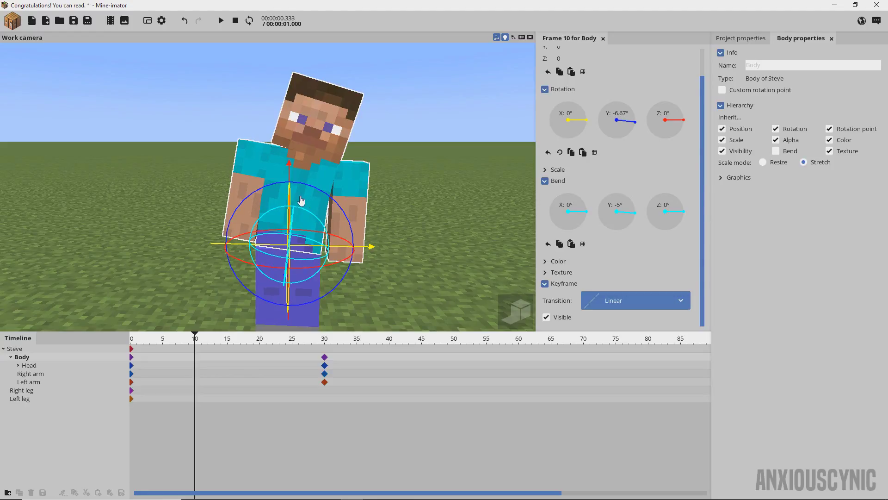
right_click(622, 210)
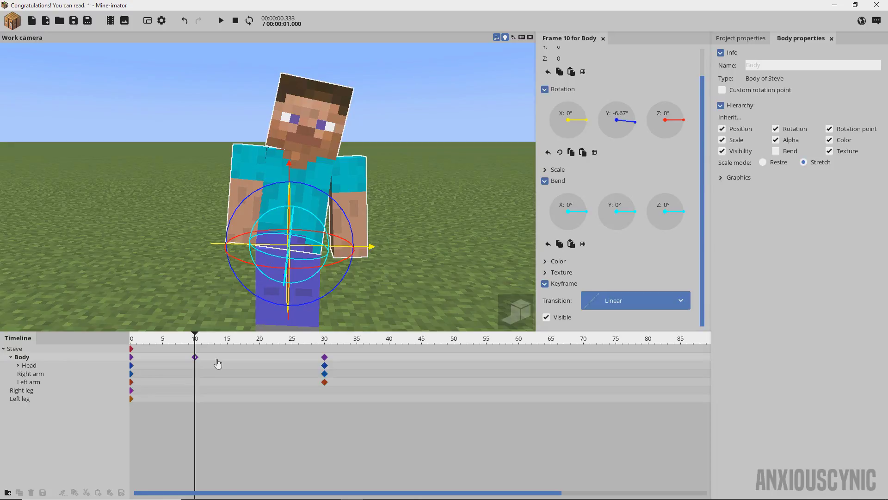
Add an upright head keyframe at frame 15 by resetting its Y rotation
drag(205, 345, 260, 359)
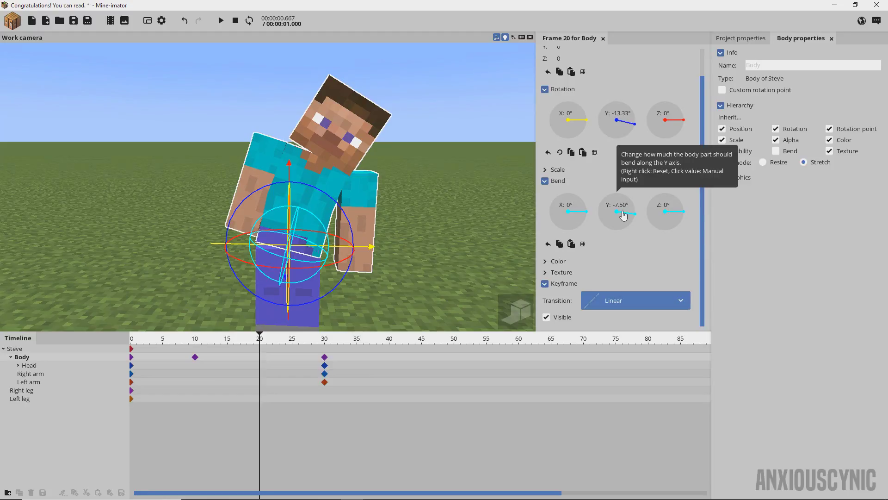
click(227, 371)
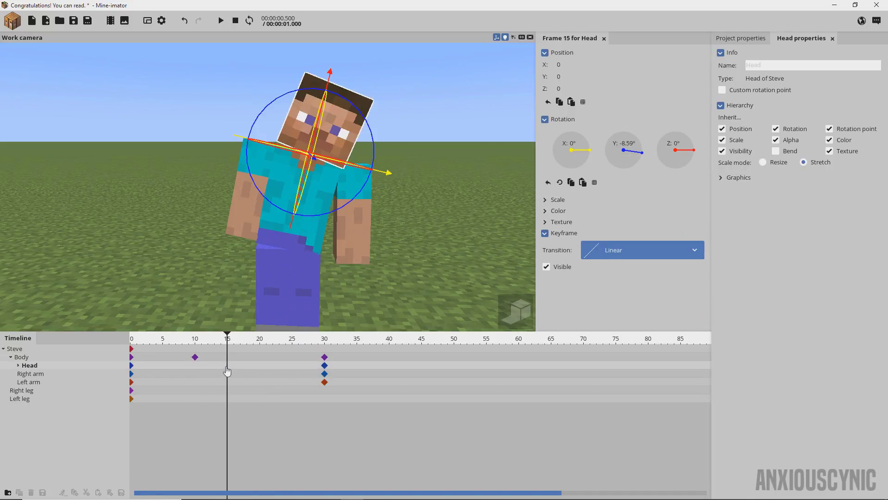
right_click(636, 145)
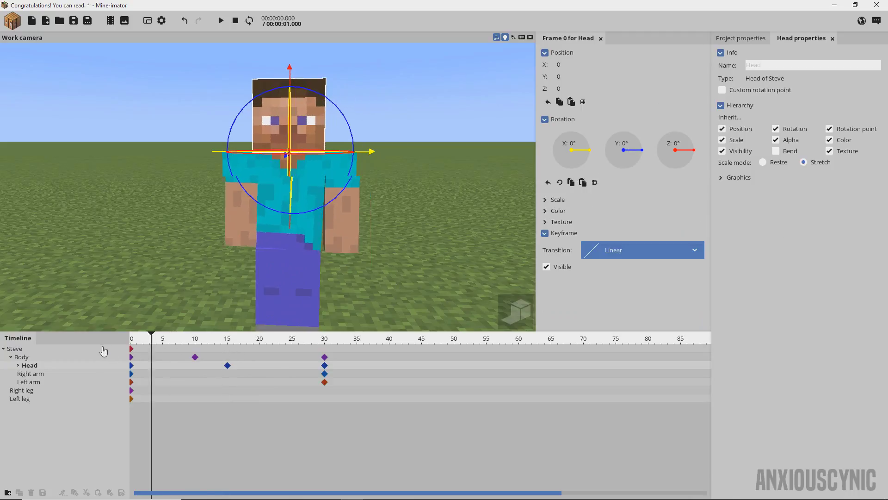
Play and scrub through the lean animation, then select the body's frame-0 keyframe
click(465, 222)
key(space)
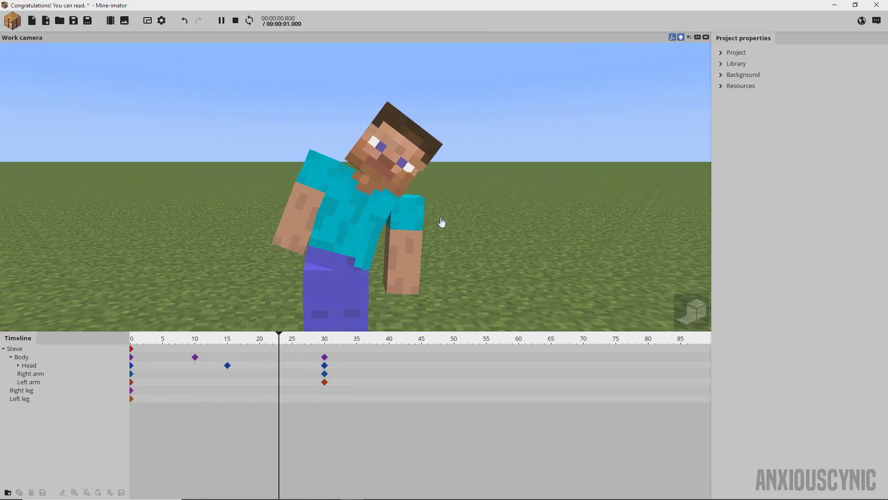
key(space)
key(space)
key(space)
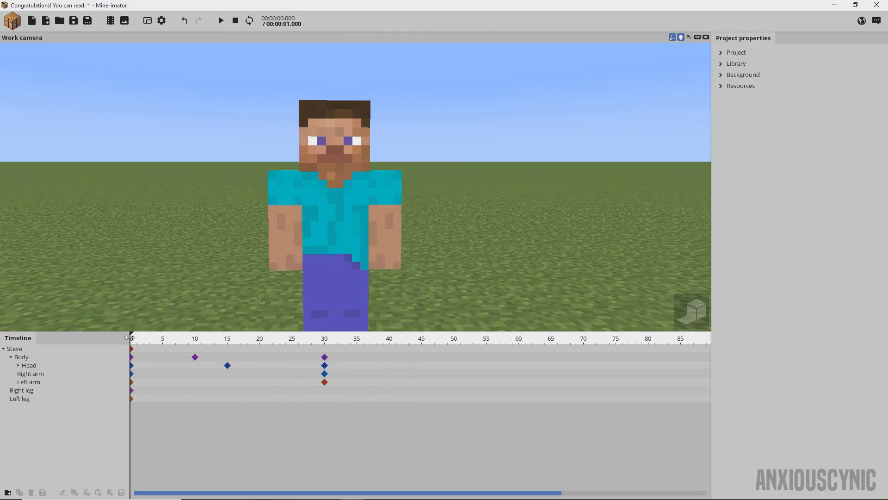
drag(130, 337, 130, 359)
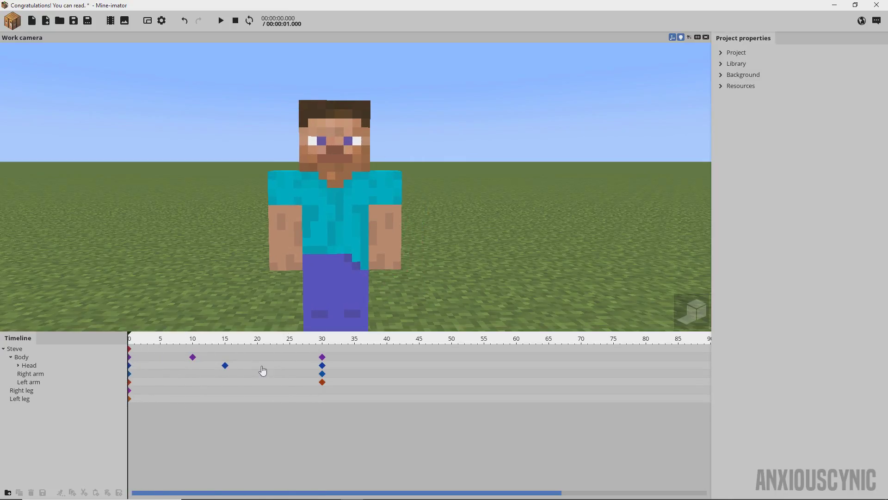
drag(159, 347, 237, 369)
drag(202, 338, 103, 339)
key(space)
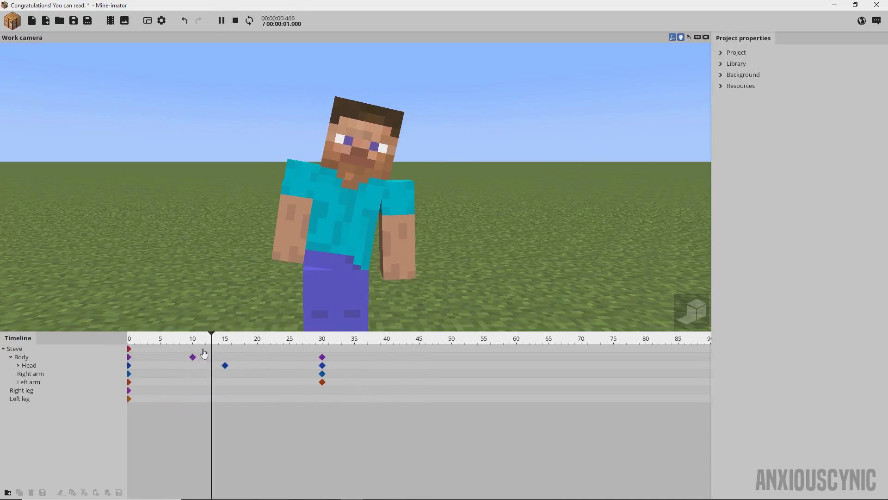
key(space)
key(space)
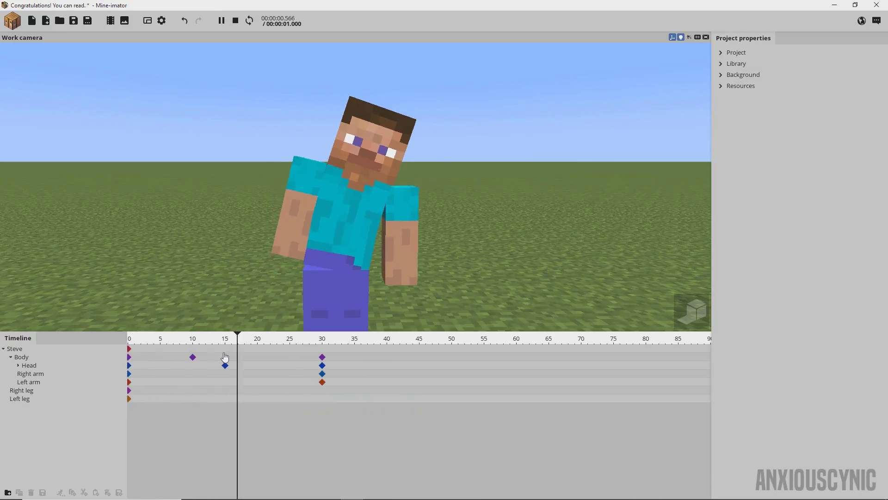
key(space)
click(129, 357)
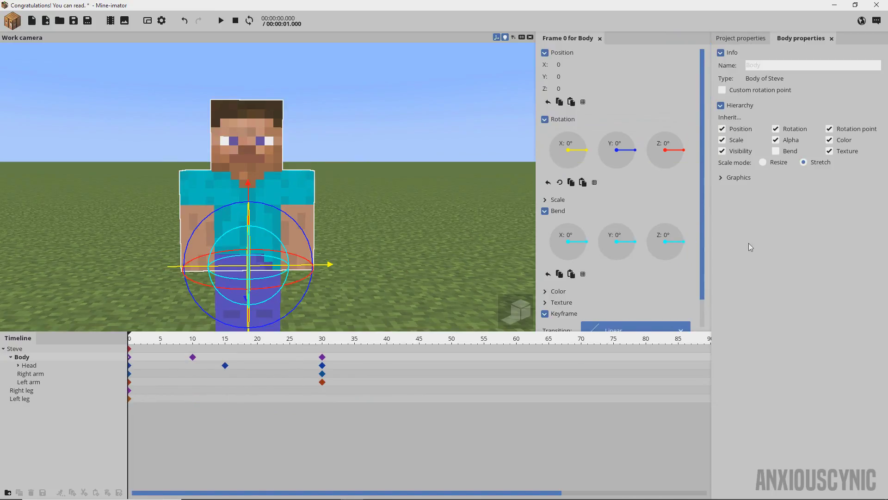
Set body transitions to Ease in (sine) at frame 0 and Ease out (sine) at frame 10
scroll(707, 230, down, 2)
click(663, 301)
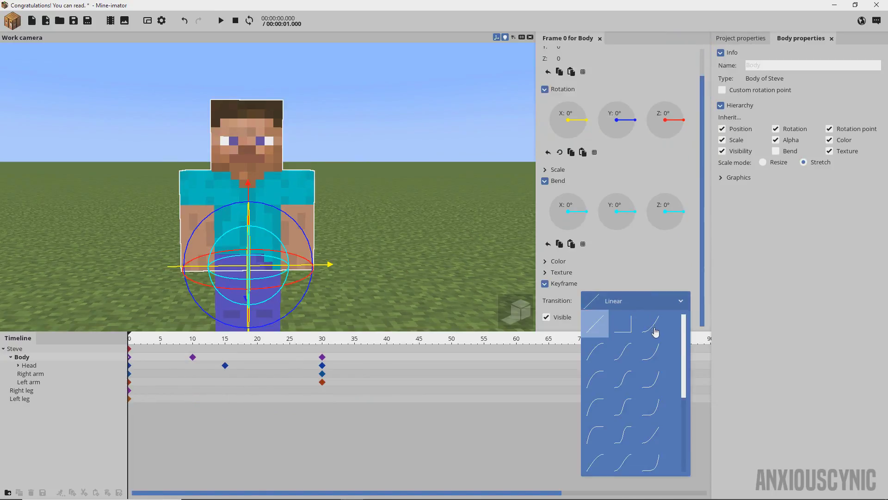
click(650, 439)
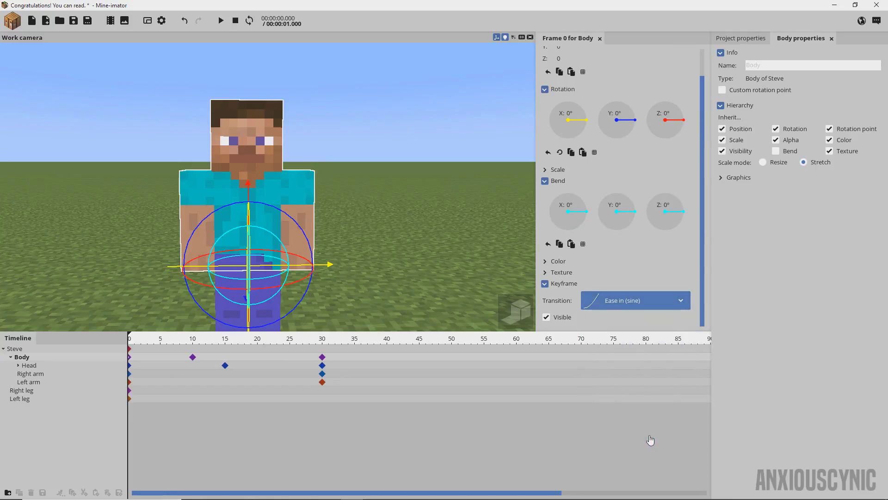
click(192, 359)
click(616, 306)
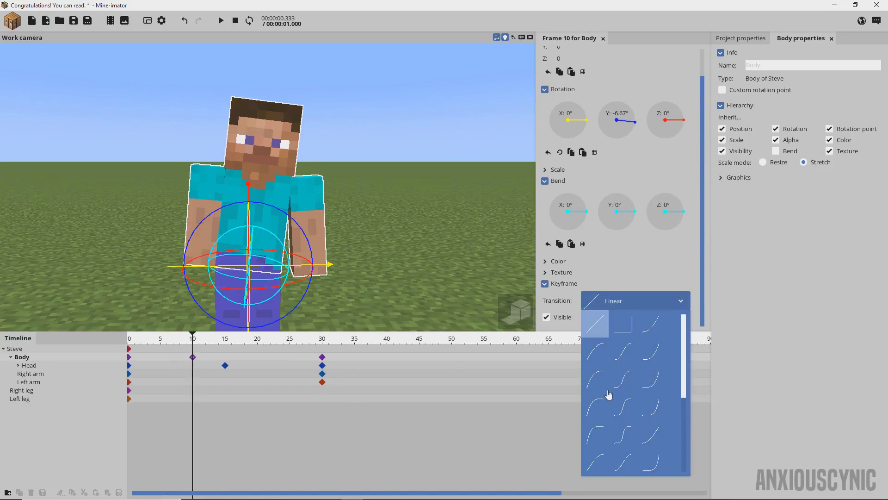
click(595, 465)
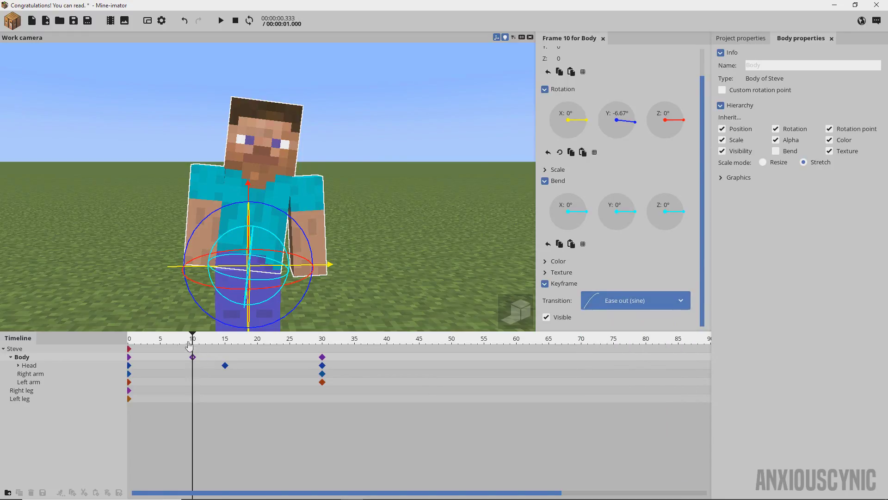
Return to frame 0 and play the looping animation to preview the easing
drag(186, 341, 126, 340)
click(358, 208)
key(space)
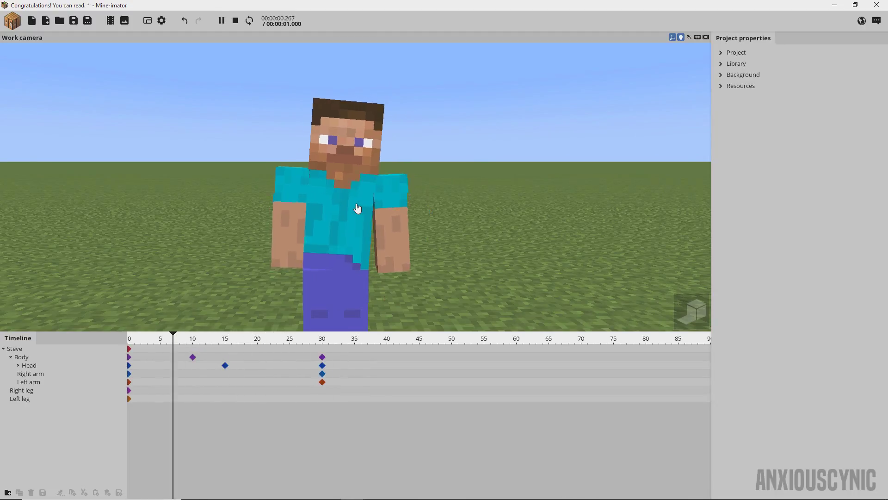
key(space)
key(space)
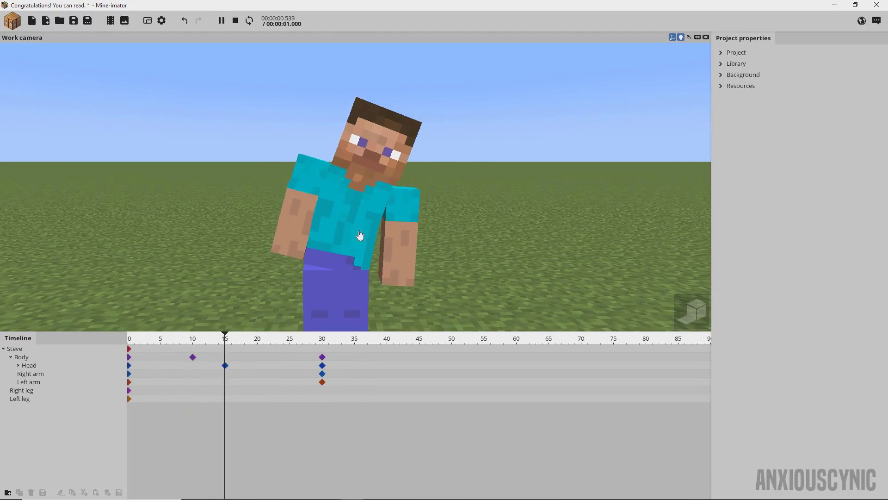
key(space)
Set head transitions to Ease out (sine) at frame 15 and Ease in (sine) at frame 0
click(226, 365)
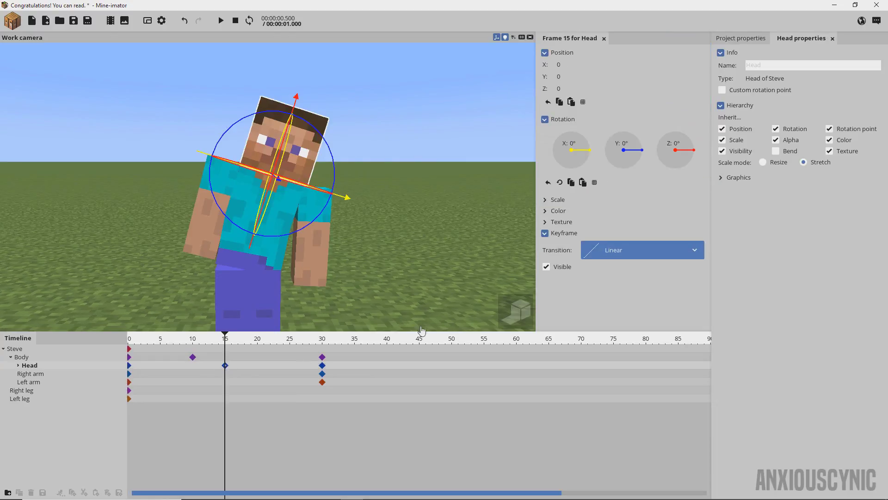
click(627, 253)
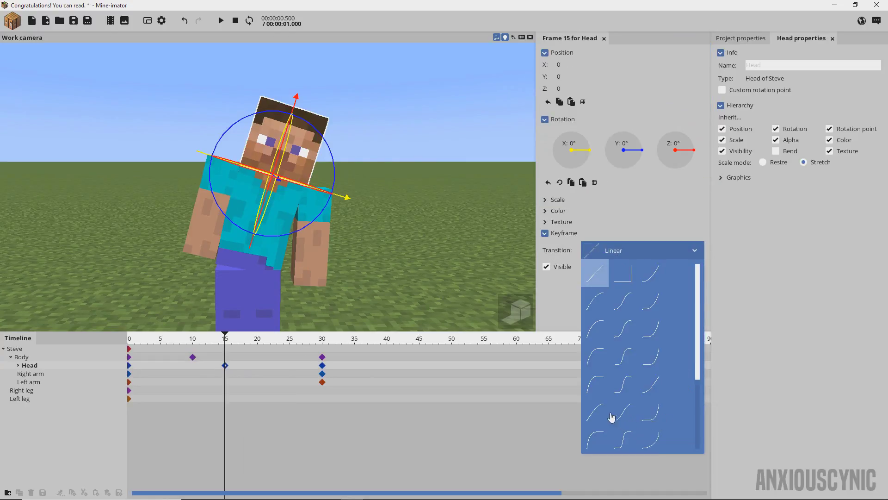
click(281, 419)
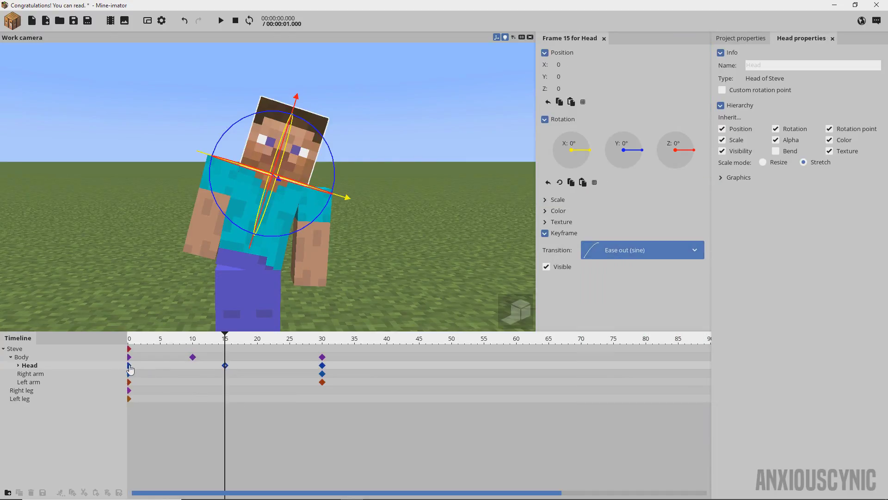
click(130, 365)
click(614, 258)
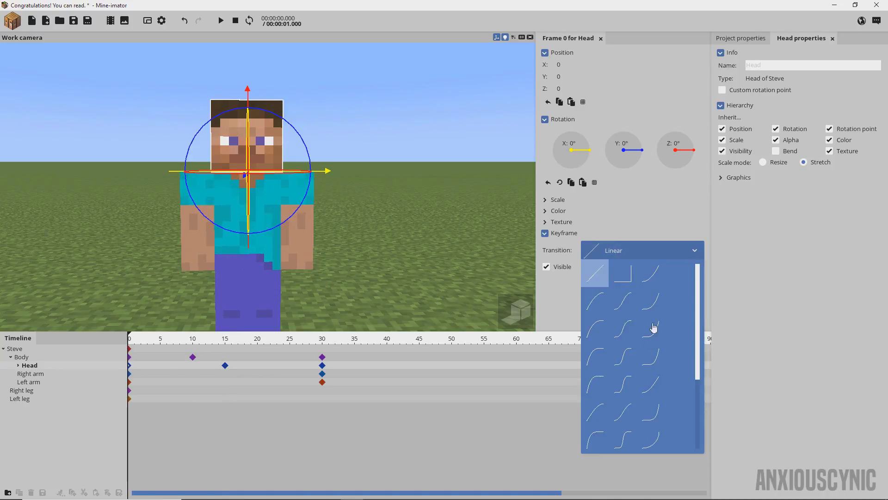
click(650, 386)
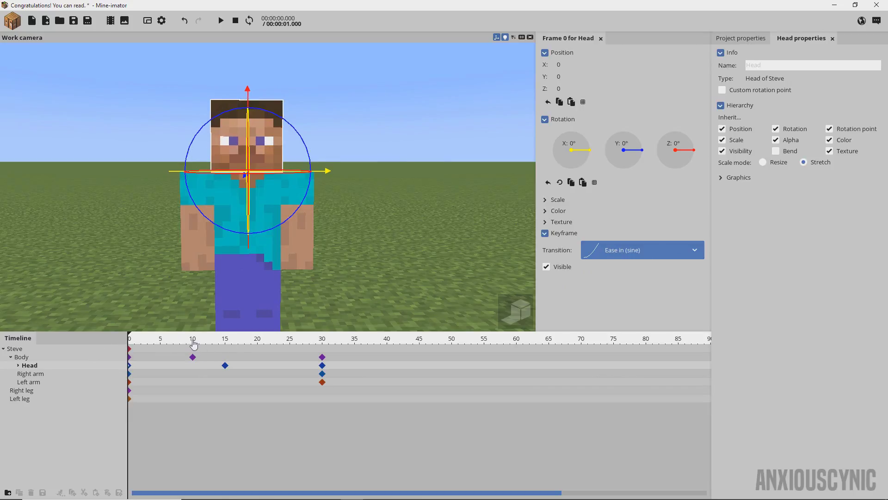
Play the animation to check the head easing
click(431, 229)
key(space)
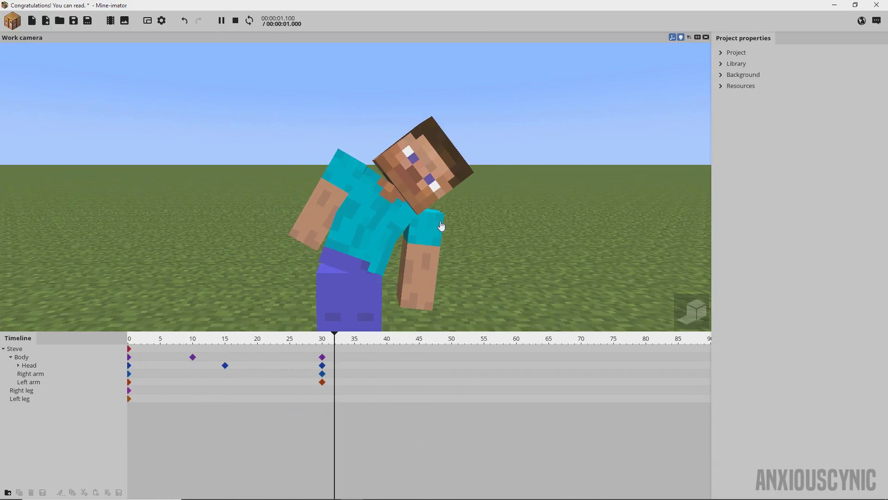
key(space)
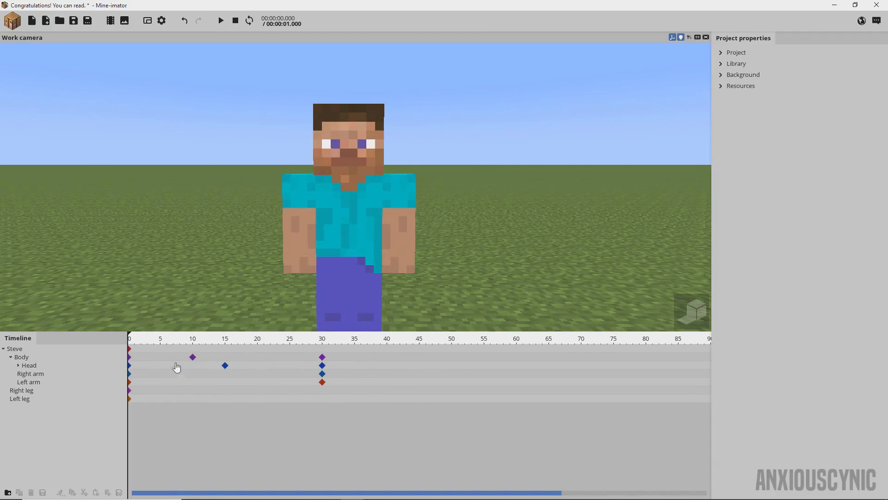
Reset the body's Y bend at frame 20
click(192, 358)
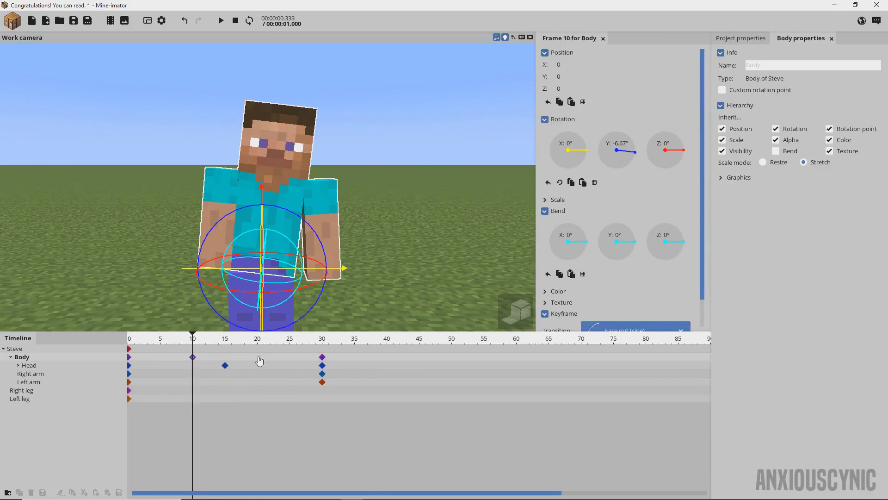
click(259, 361)
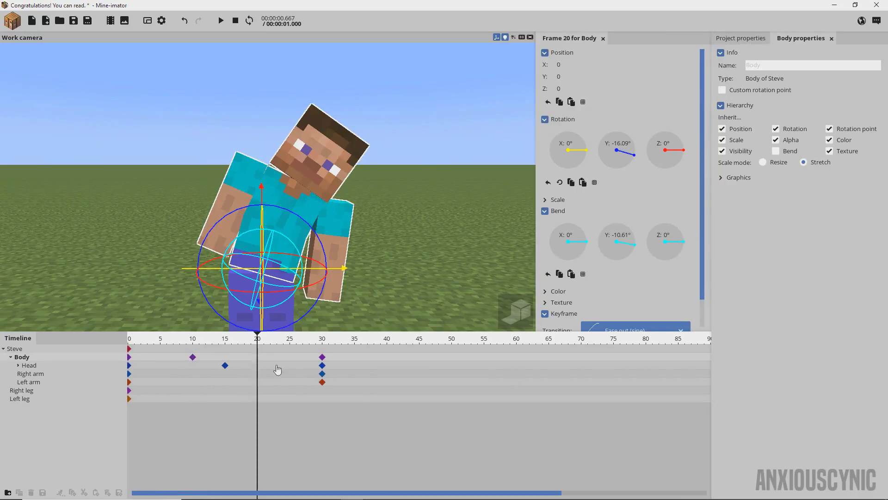
scroll(685, 216, down, 2)
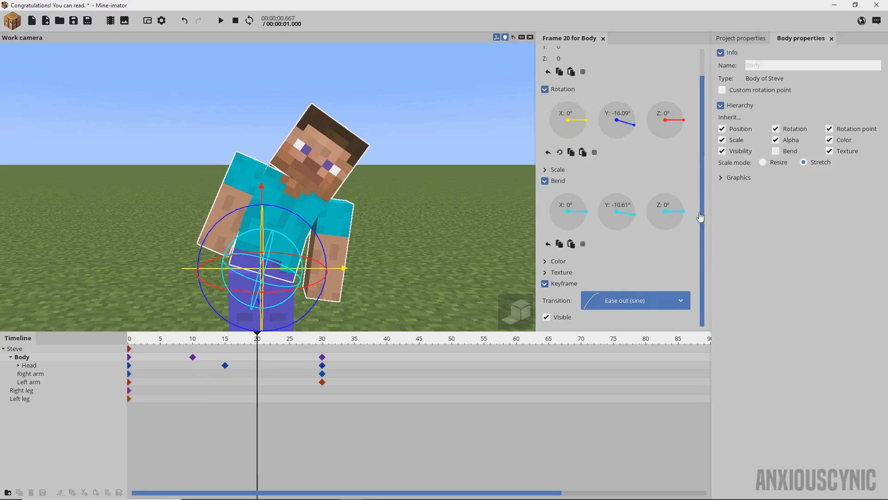
right_click(621, 213)
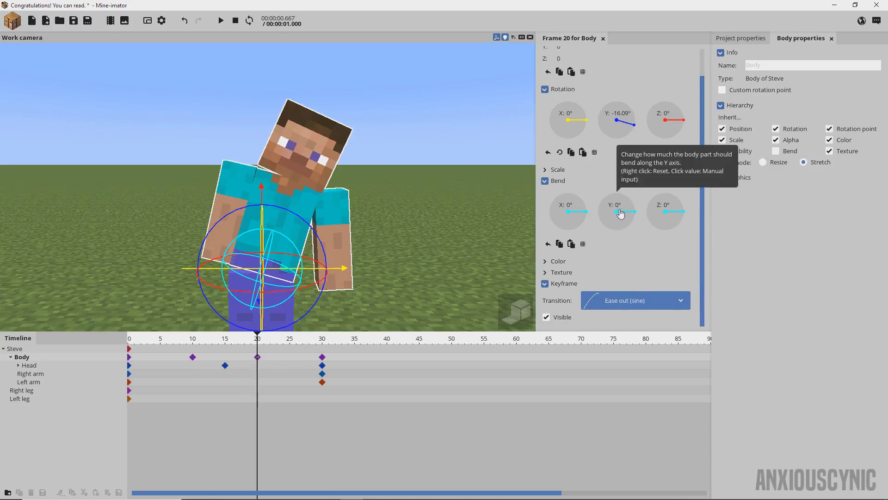
Give the body a 4° Y bend at its frame-10 keyframe
click(192, 357)
drag(398, 220, 395, 215)
right_drag(395, 215, 391, 220)
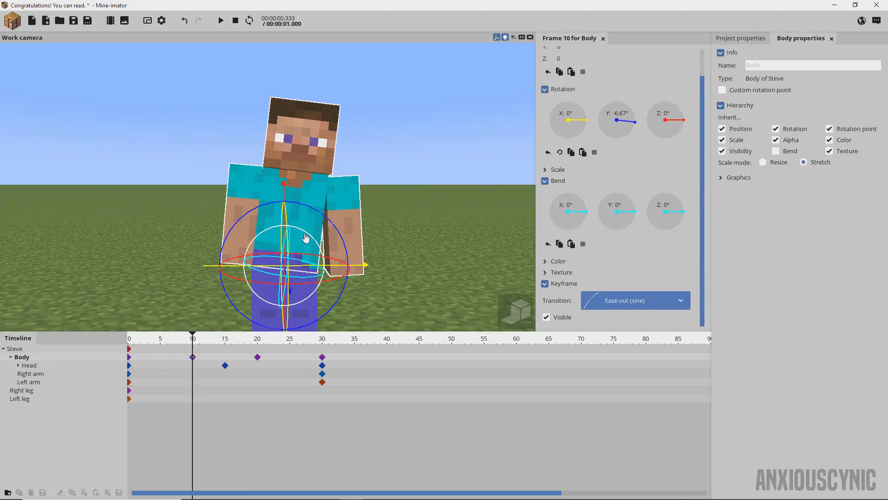
drag(300, 237, 303, 236)
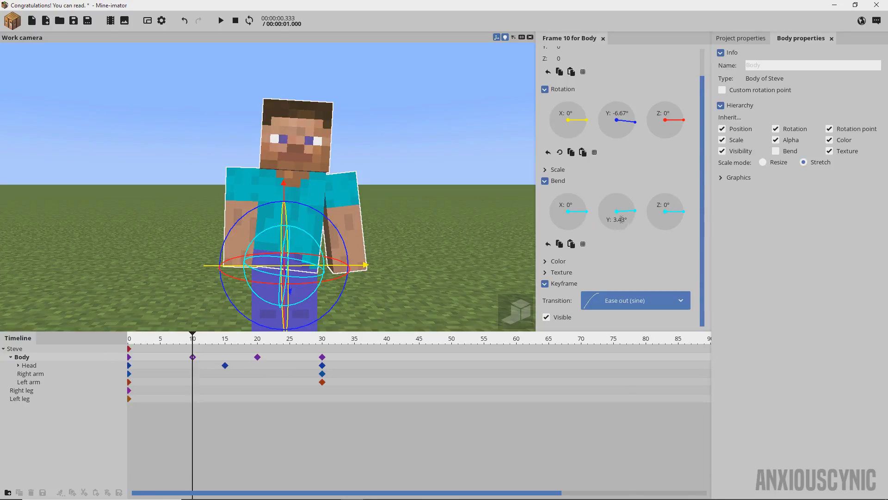
text(4)
key(Return)
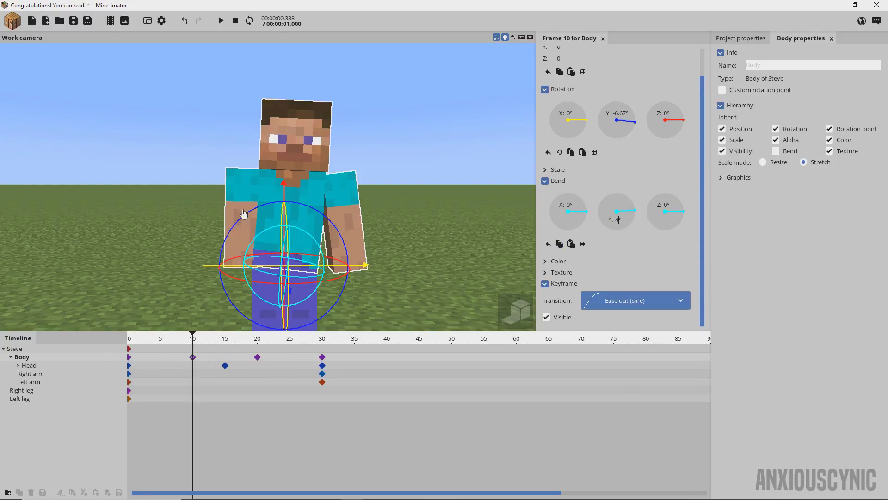
Tilt the right arm outward at frame 10 and move head keyframes to frames 20 and 2
click(244, 189)
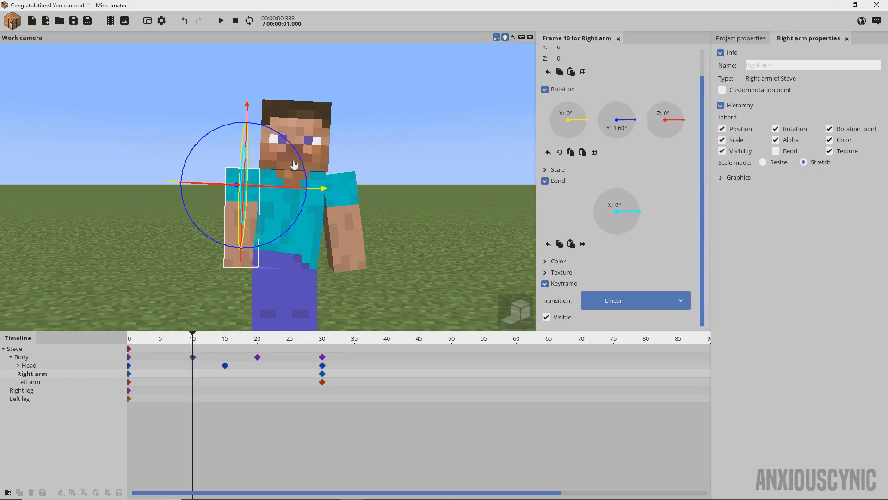
drag(296, 162, 302, 162)
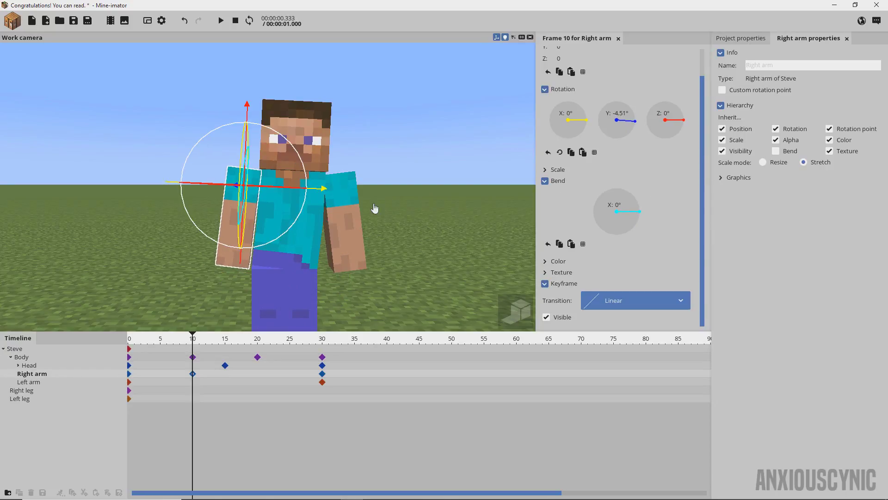
click(225, 366)
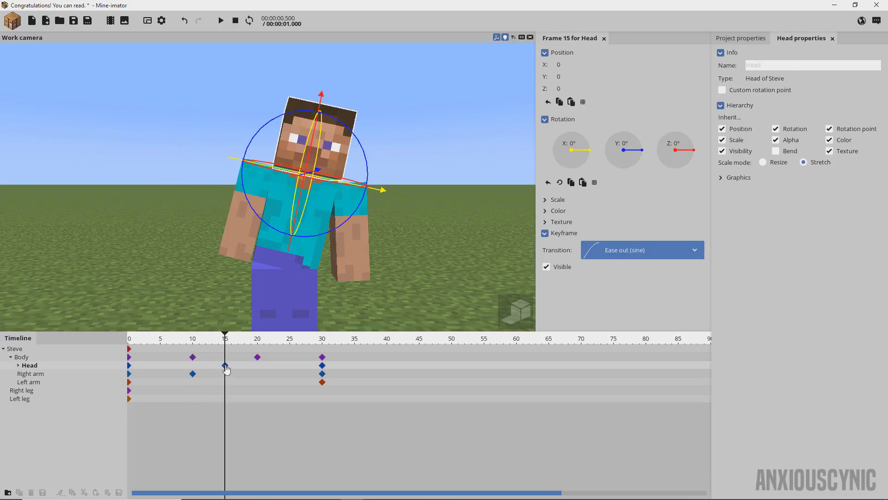
drag(226, 366, 257, 368)
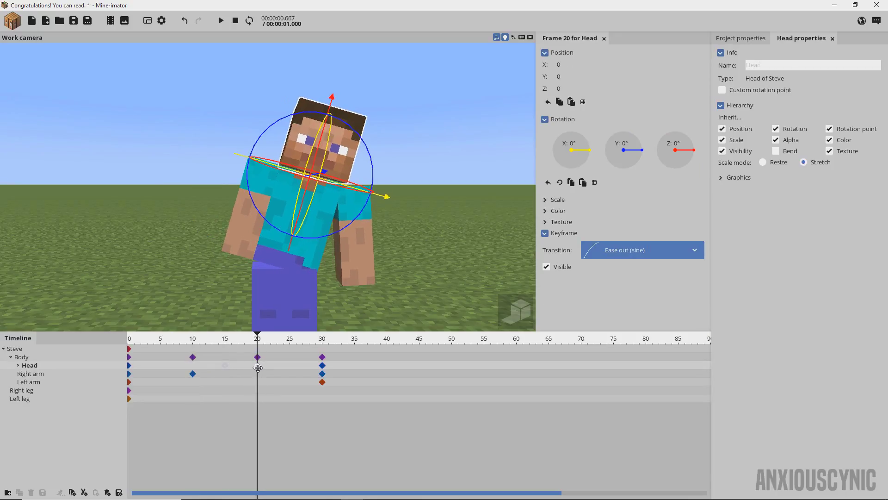
click(205, 369)
drag(130, 366, 140, 368)
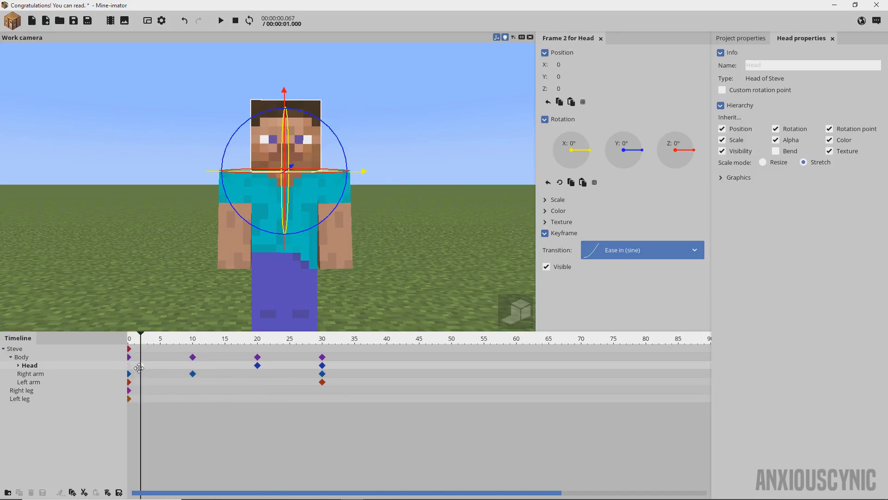
Set the head's Y rotation to 5 at frame 12 and shift its frame-20 keyframe to 22
click(205, 369)
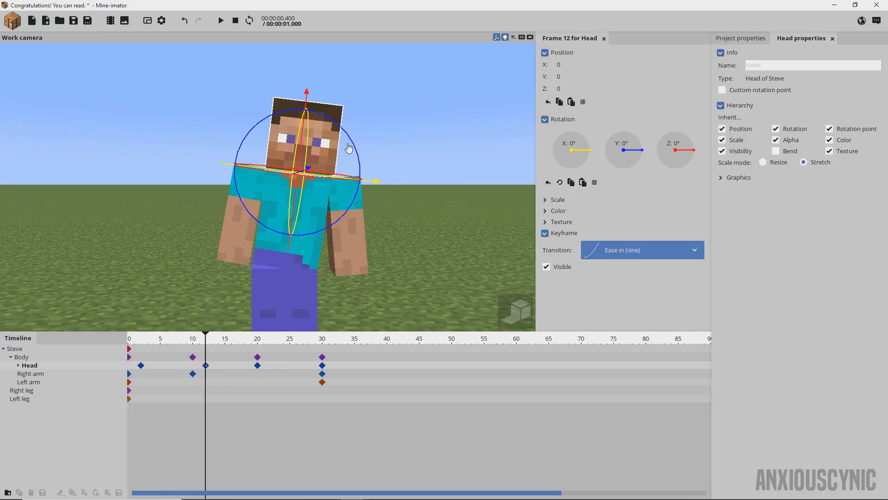
drag(351, 141, 341, 135)
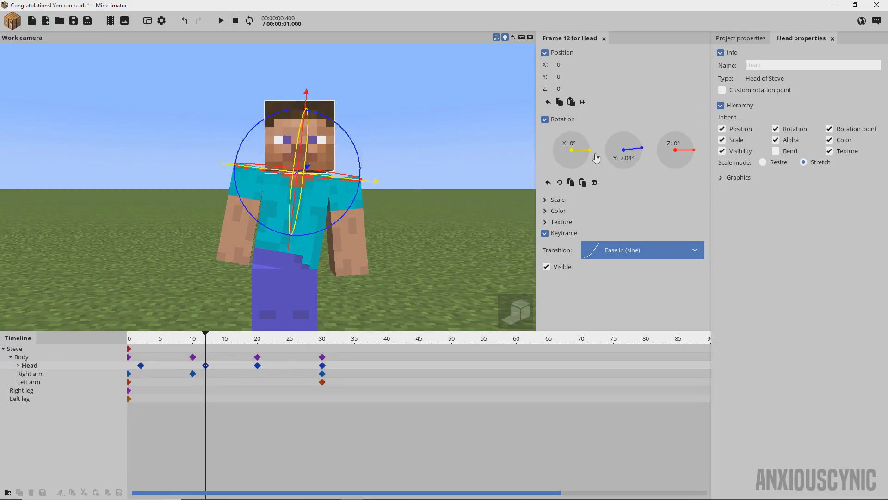
click(629, 159)
text(5)
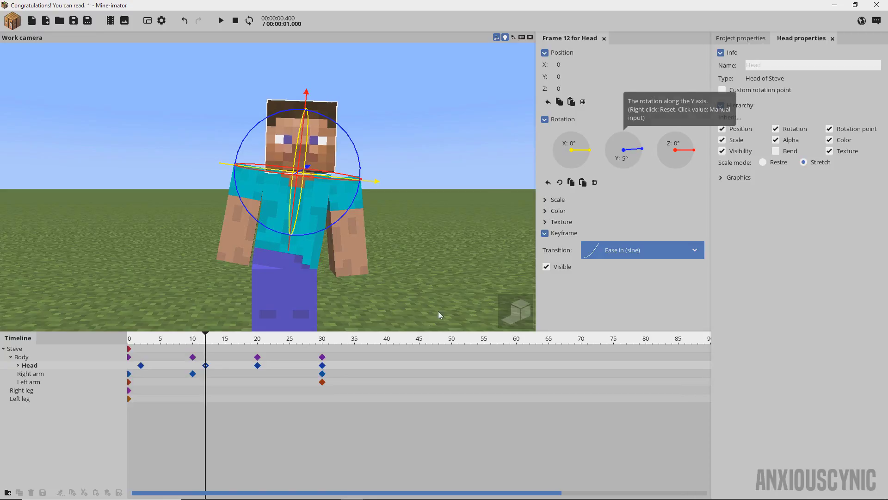
drag(258, 370, 335, 366)
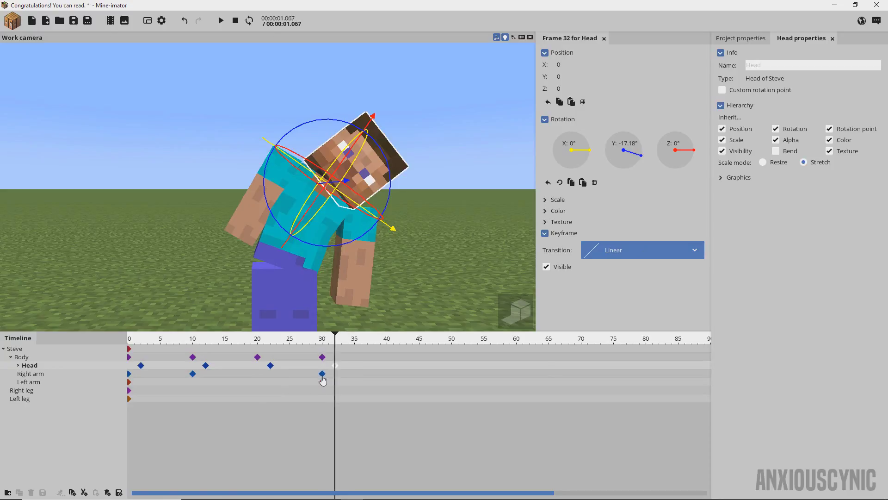
drag(228, 342, 117, 347)
Switch the Body keyframe at frame 10 to a Linear transition
click(130, 358)
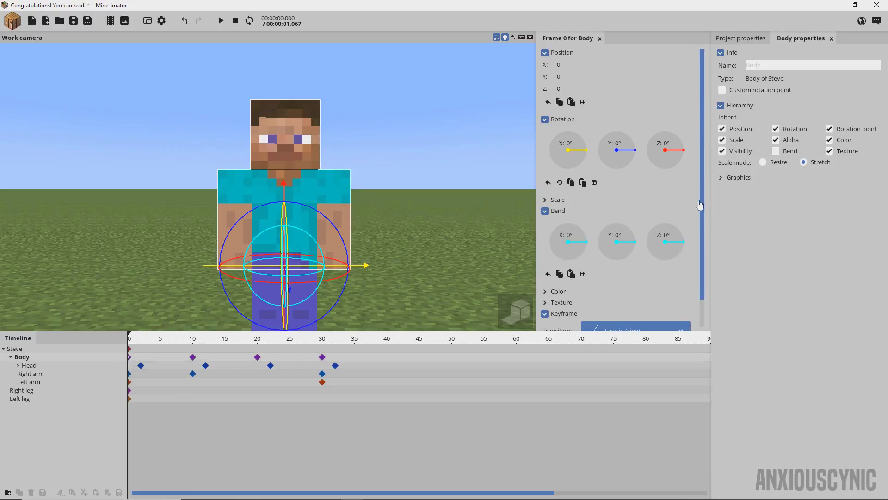
drag(701, 202, 701, 230)
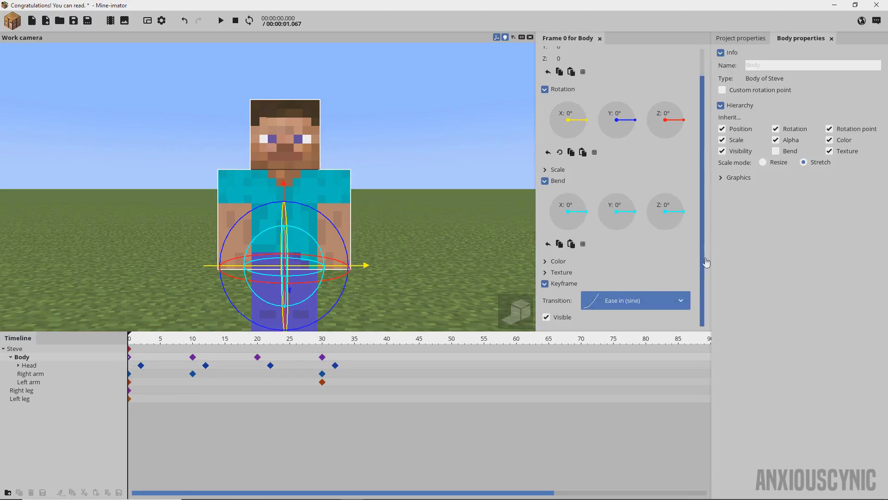
click(193, 357)
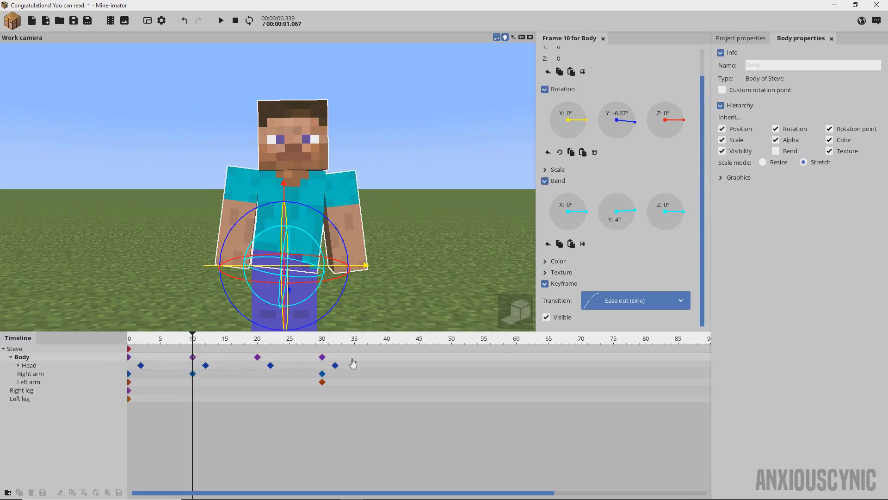
click(258, 357)
click(609, 308)
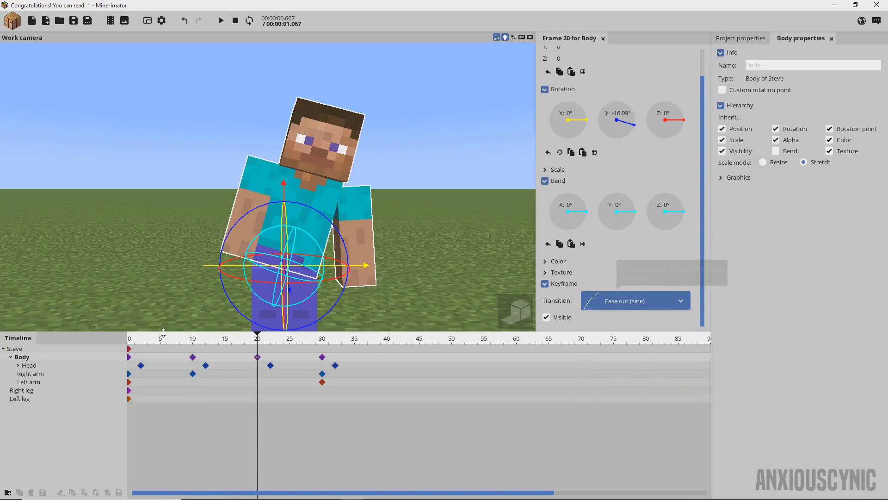
click(193, 357)
click(611, 301)
scroll(609, 376, up, 3)
click(600, 330)
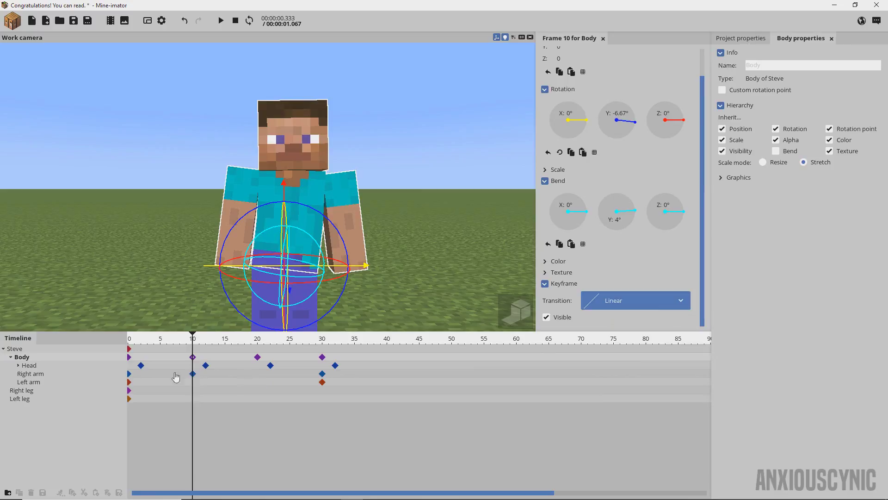
Set the Head keyframe at frame 12 to Linear, then rewind to frame 0 and deselect
click(205, 365)
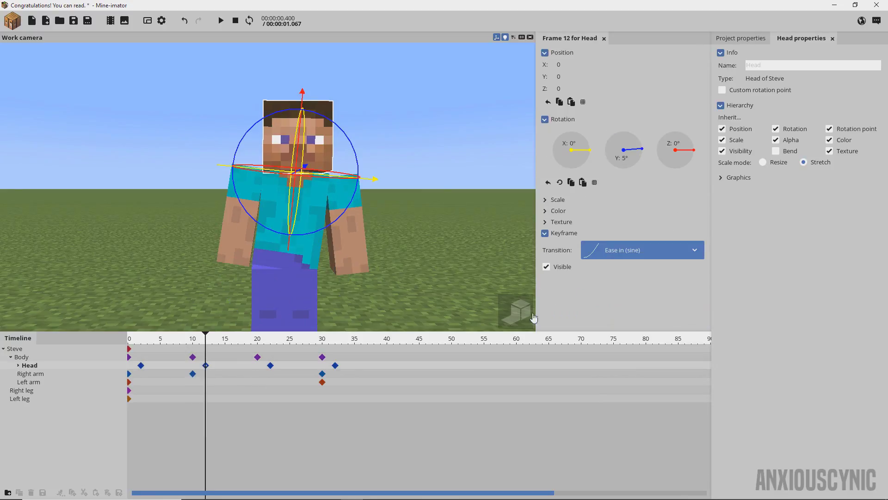
click(615, 251)
scroll(607, 301, up, 1)
click(595, 273)
click(270, 365)
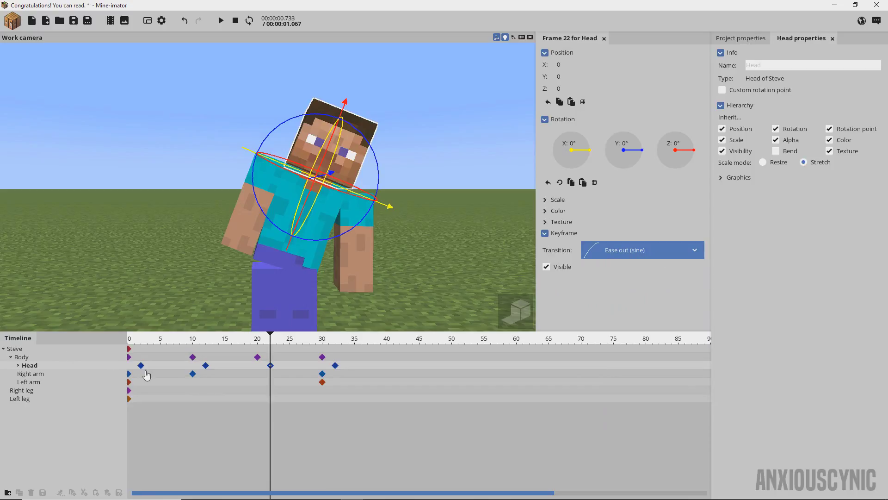
click(141, 365)
drag(171, 343, 126, 342)
click(442, 196)
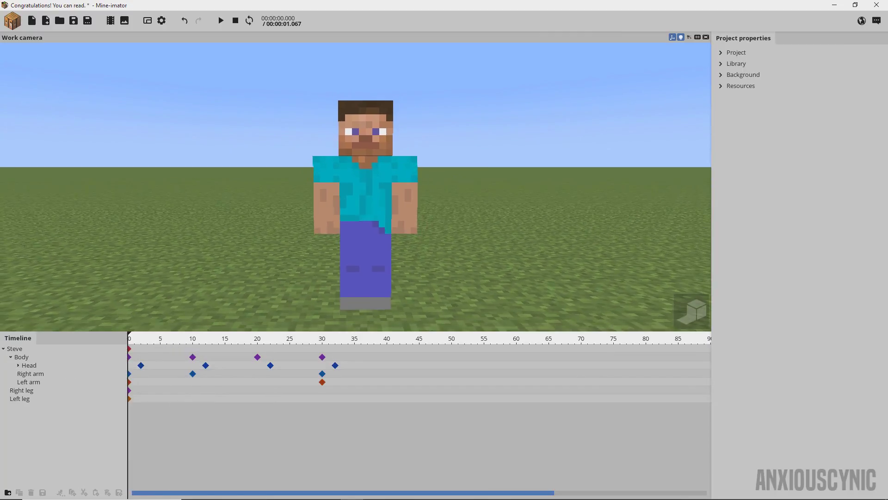
key(space)
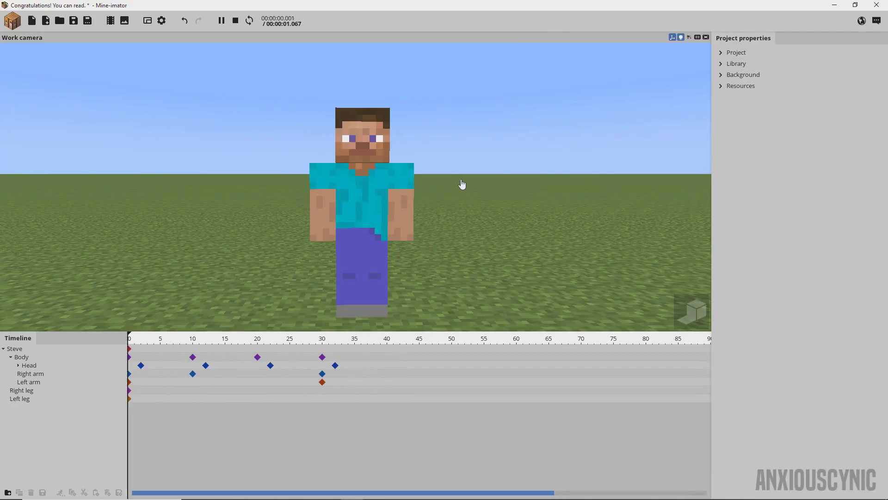
key(space)
key(space)
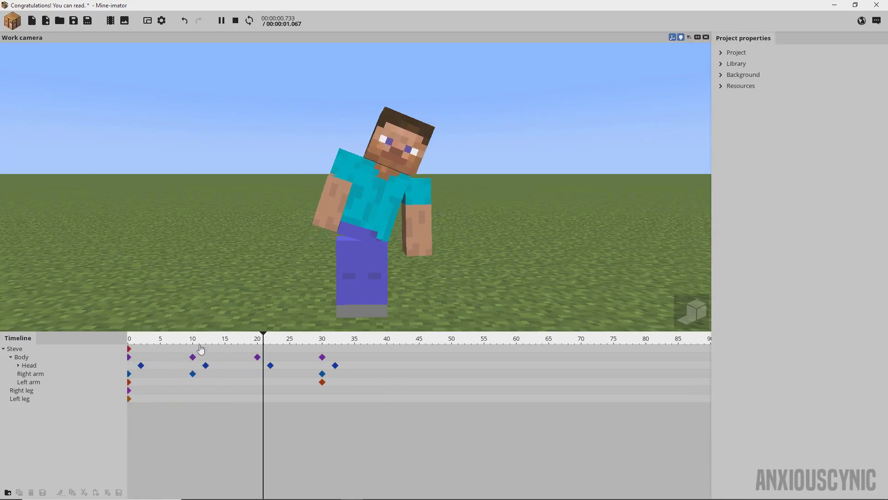
key(space)
drag(138, 342, 188, 345)
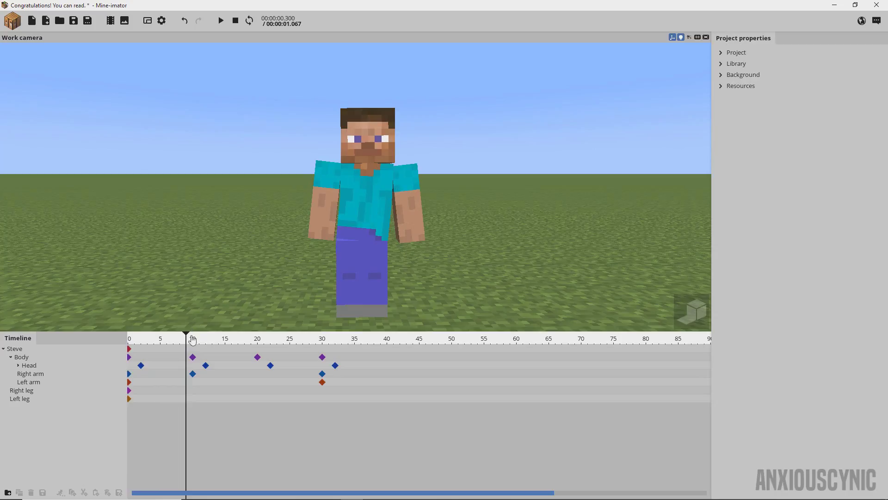
drag(193, 340, 347, 370)
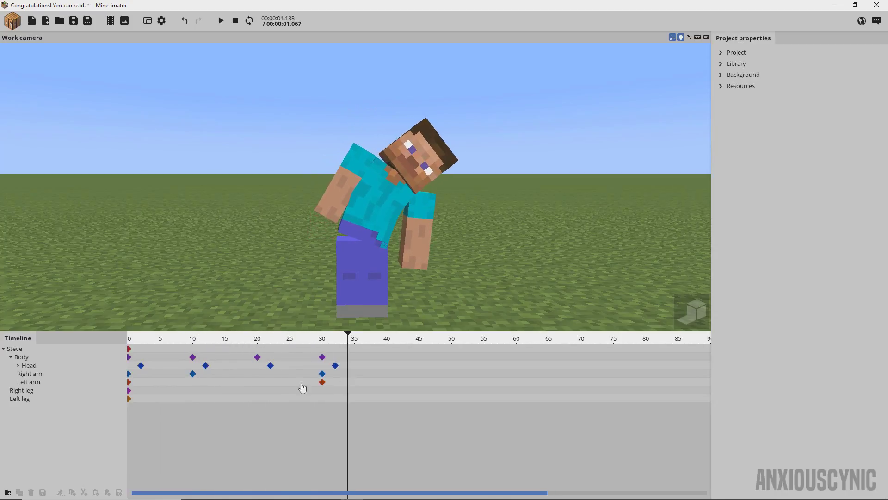
click(258, 358)
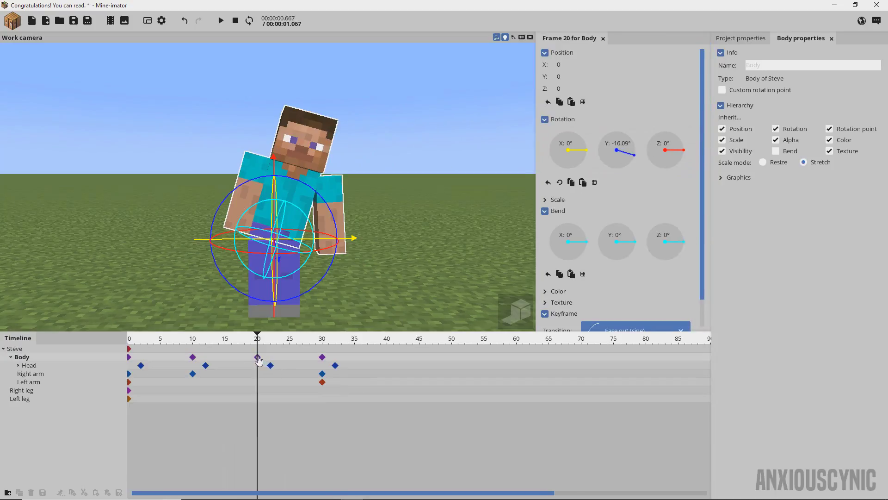
click(258, 357)
key(Delete)
click(193, 357)
scroll(648, 277, down, 1)
click(628, 301)
click(629, 301)
click(630, 301)
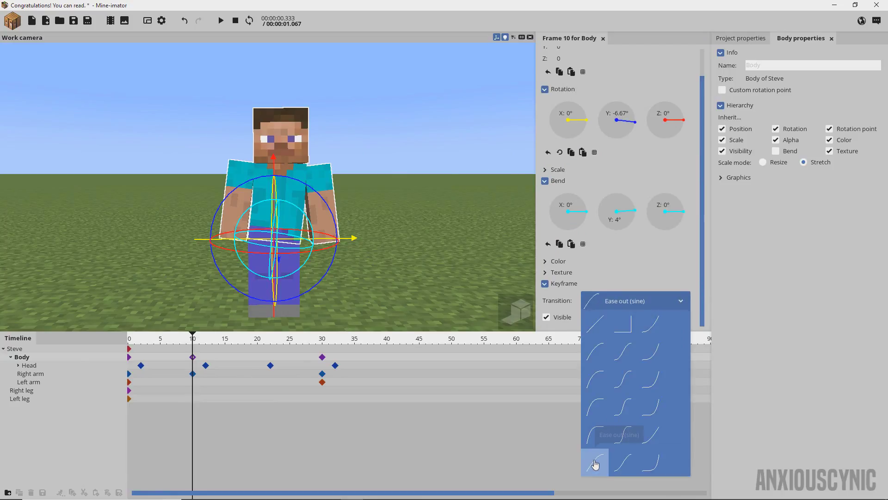
click(596, 463)
click(130, 341)
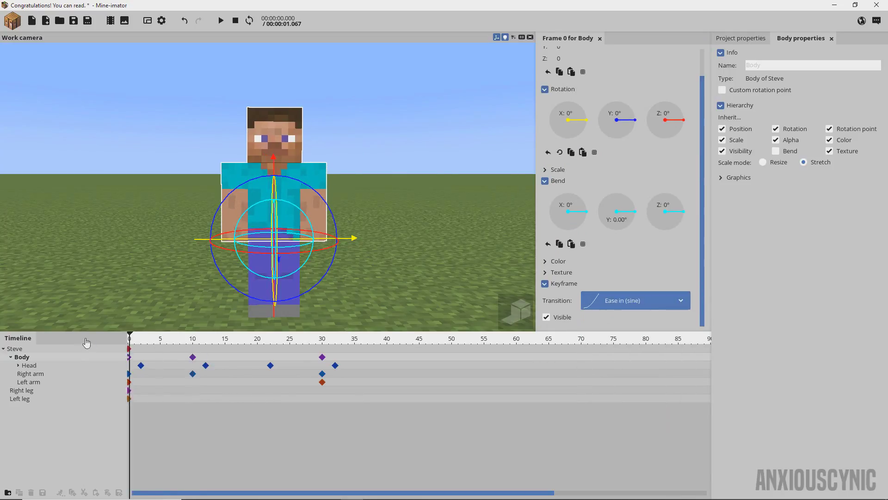
click(430, 165)
key(space)
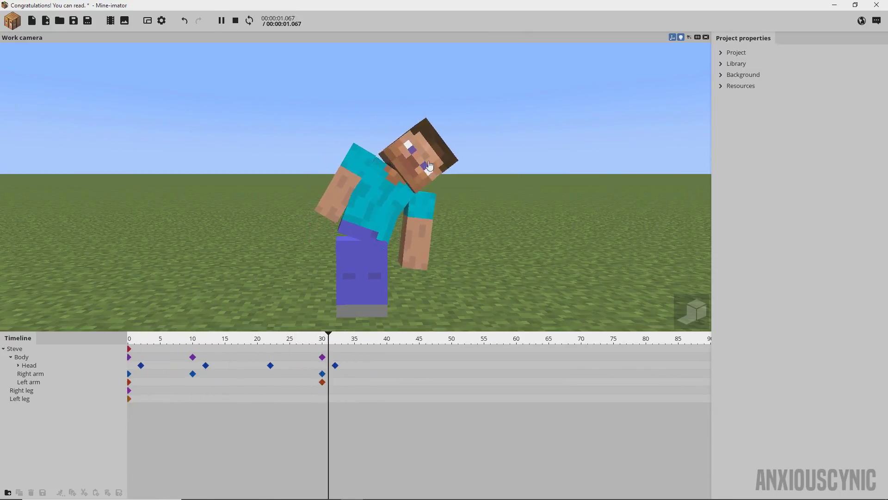
key(space)
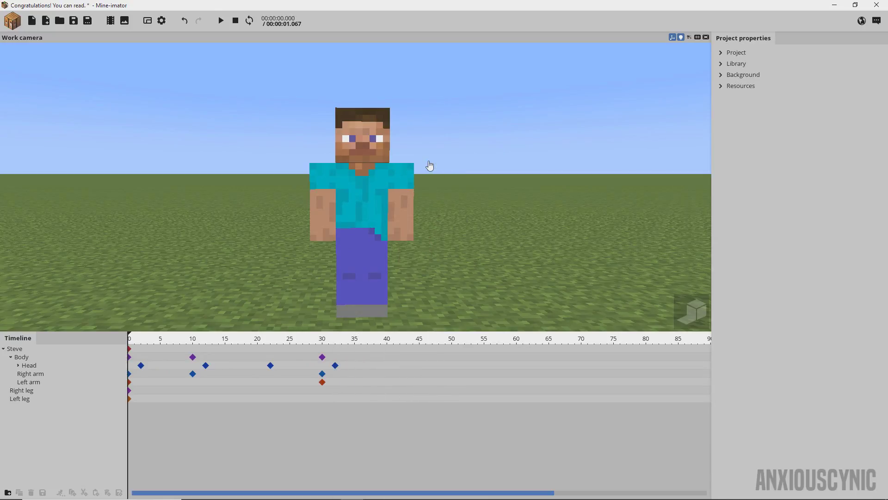
key(space)
key(Escape)
key(space)
key(space)
Move the three frame-10 keyframes earlier to frame 8
drag(247, 349, 245, 350)
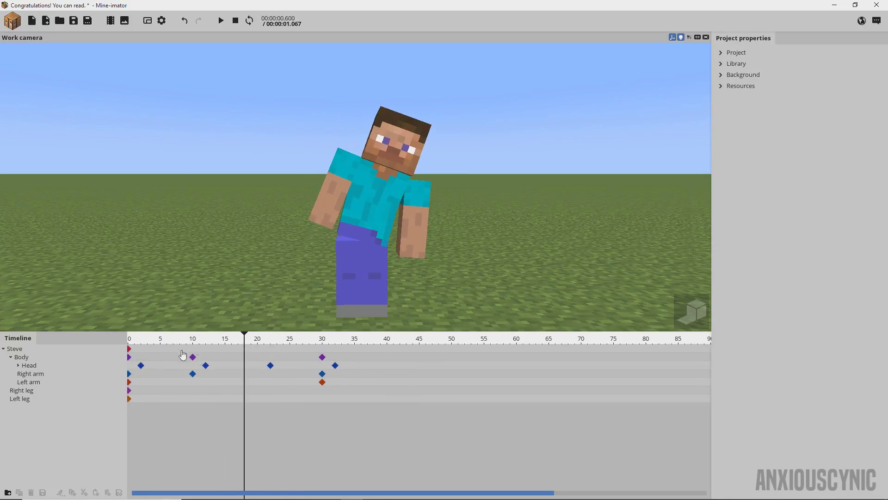
drag(169, 348, 221, 385)
drag(192, 358, 180, 358)
Pull the closing keyframes from around frame 30 back to about frame 22
drag(248, 354, 397, 392)
drag(255, 365, 319, 396)
drag(290, 360, 277, 360)
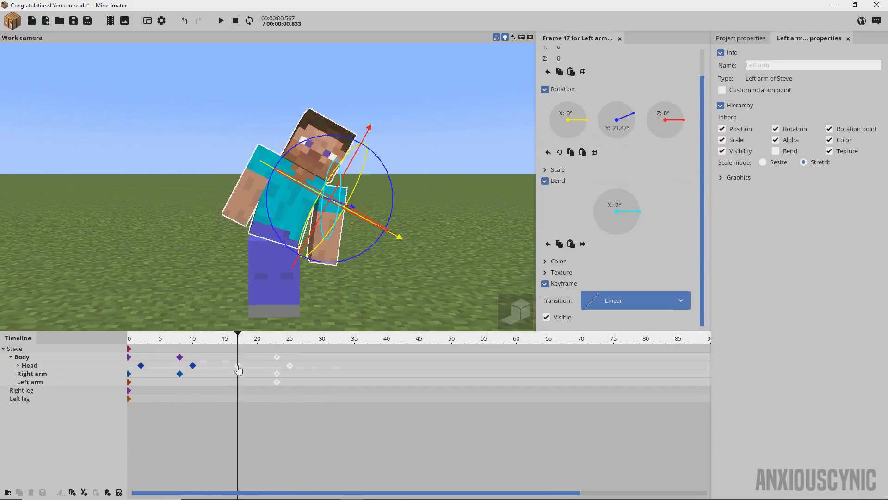
drag(234, 365, 109, 352)
click(312, 377)
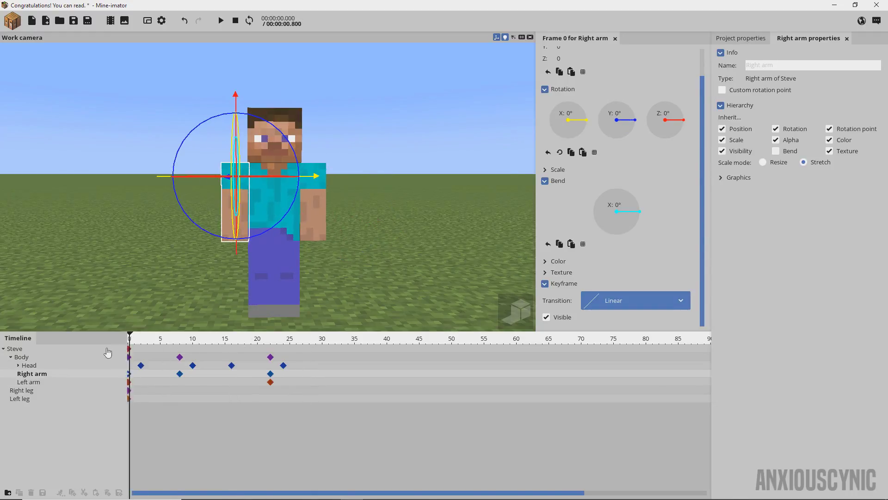
Rewind to frame 0 and play the retimed loop
click(383, 222)
right_drag(383, 222, 411, 237)
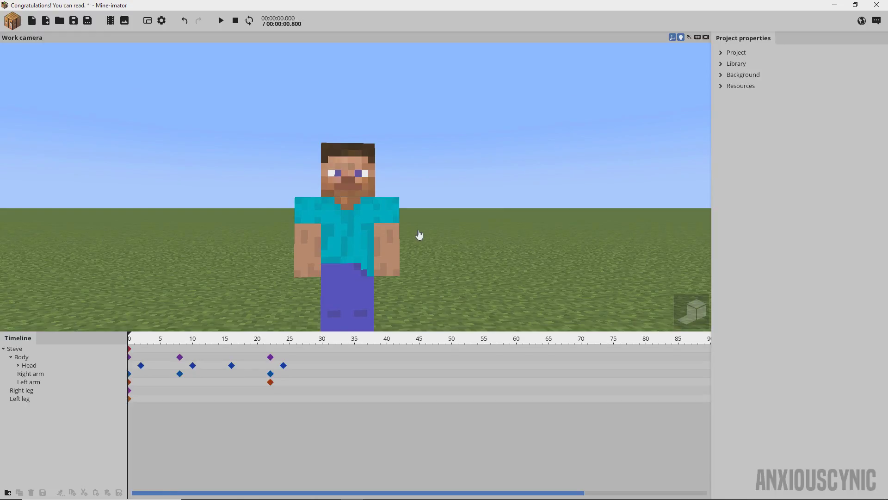
key(space)
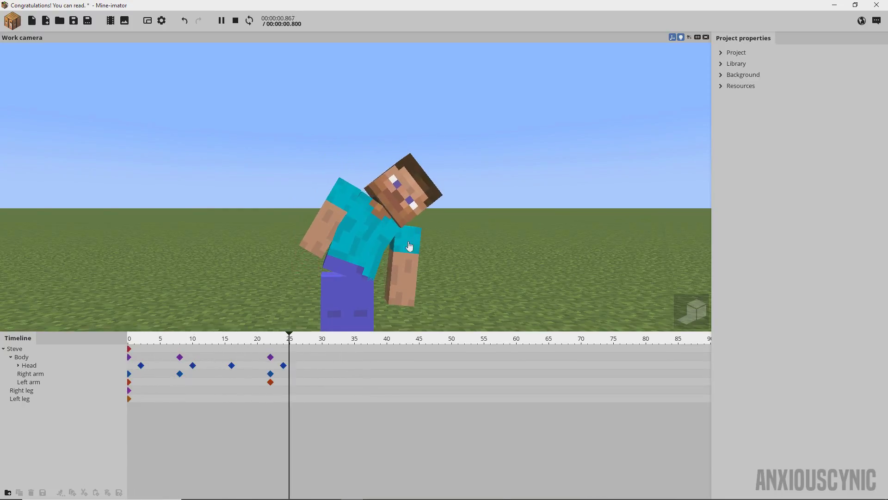
key(shift+space)
Set the Head keyframe at frame 24 to a Y rotation of -18°
click(305, 346)
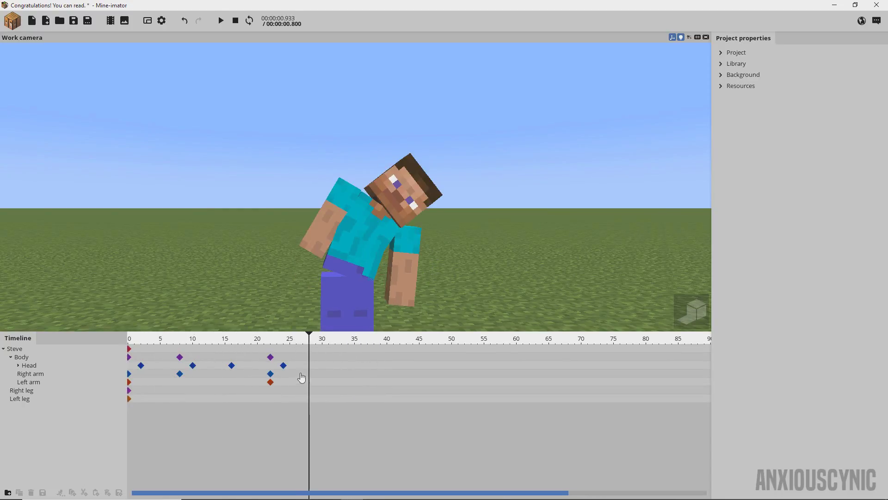
click(307, 368)
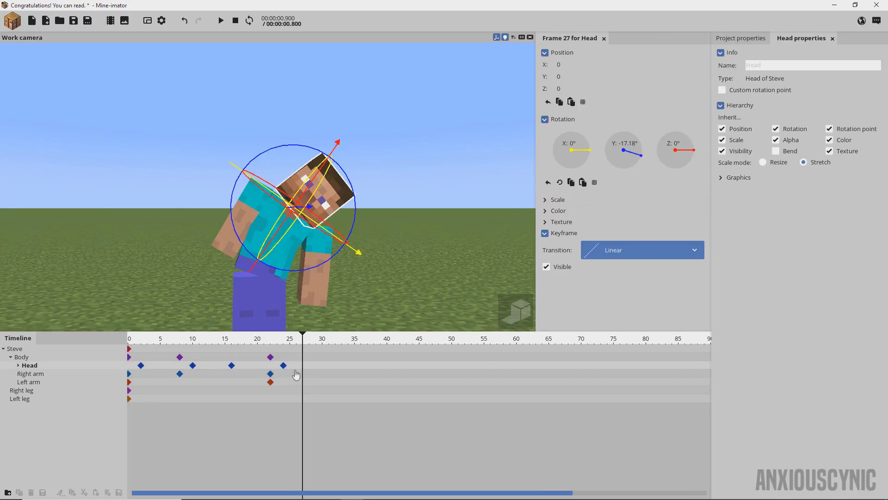
scroll(301, 374, up, 2)
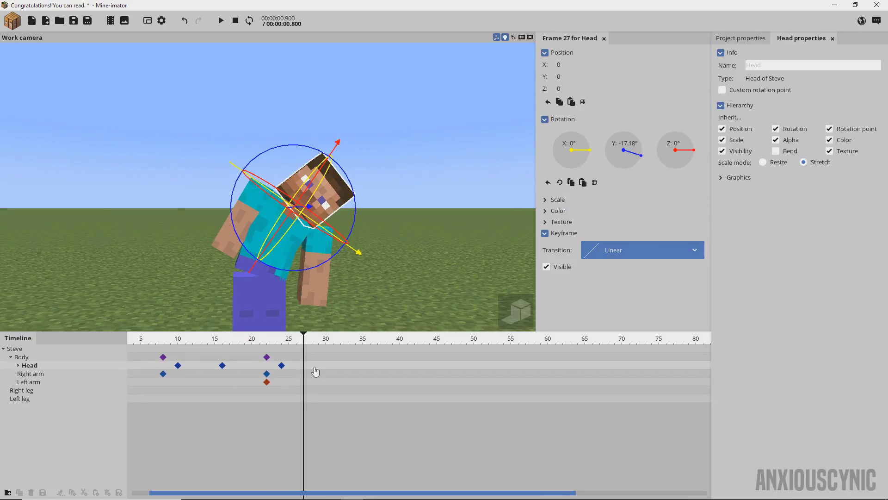
scroll(411, 212, up, 1)
drag(407, 206, 404, 210)
click(283, 366)
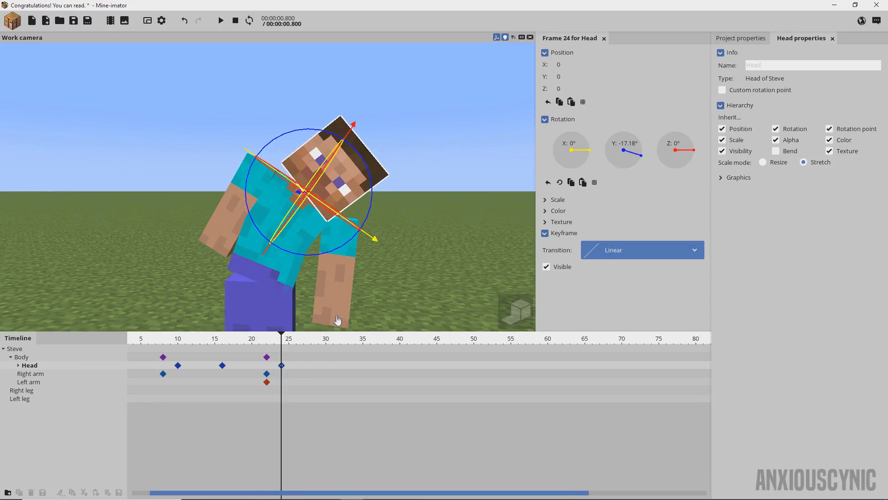
right_click(628, 143)
text(18)
key(Return)
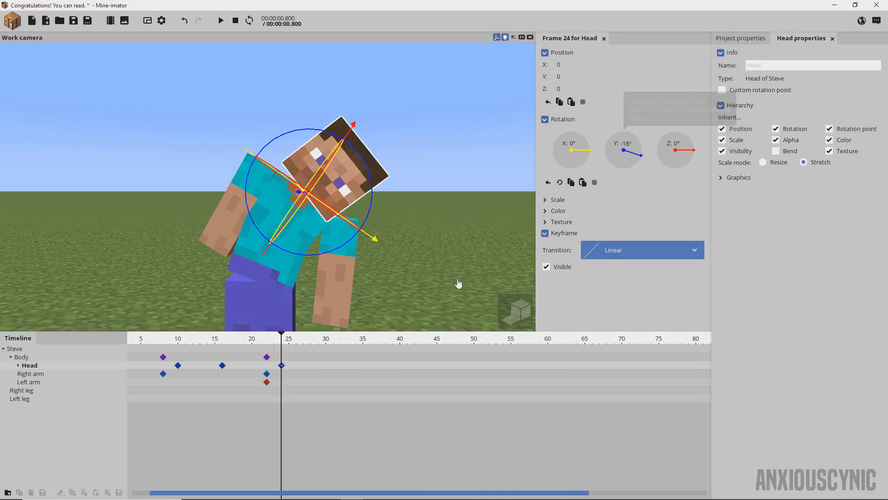
Add a head keyframe at frame 35 with Y rotation -15°
click(365, 370)
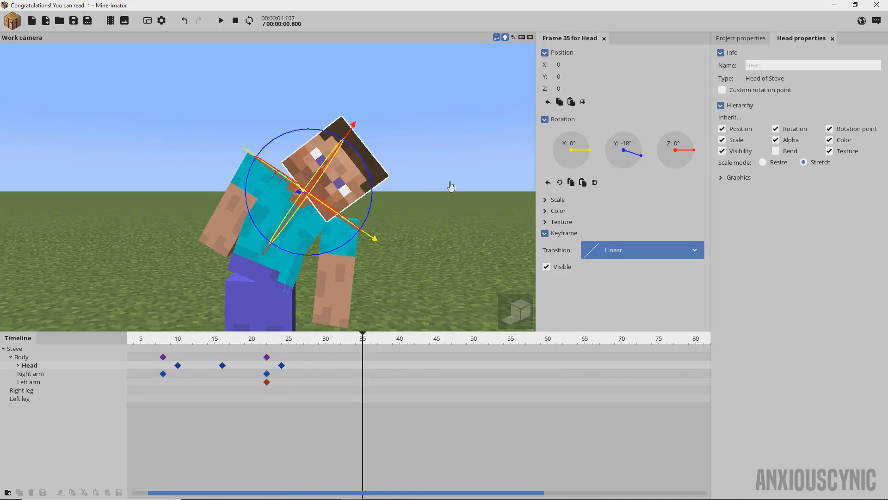
click(628, 142)
text(-16)
key(BackSpace)
text(5)
key(Return)
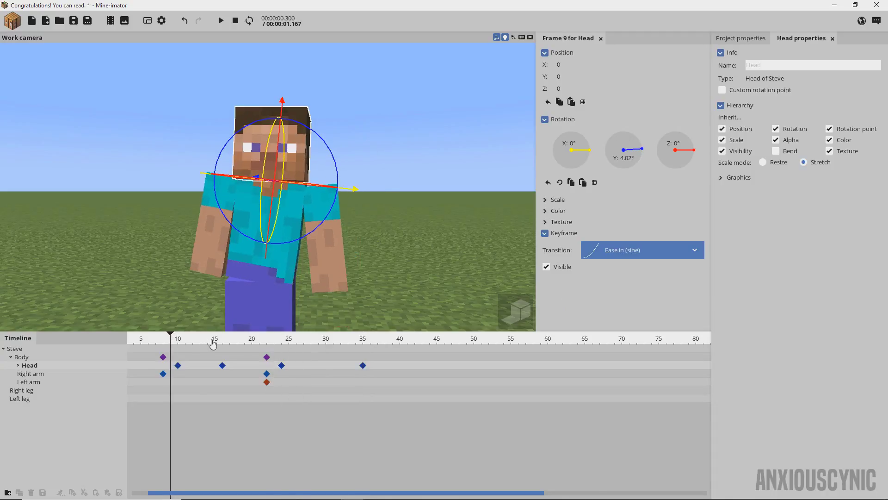
Move that new head keyframe earlier to frame 29
scroll(212, 343, down, 5)
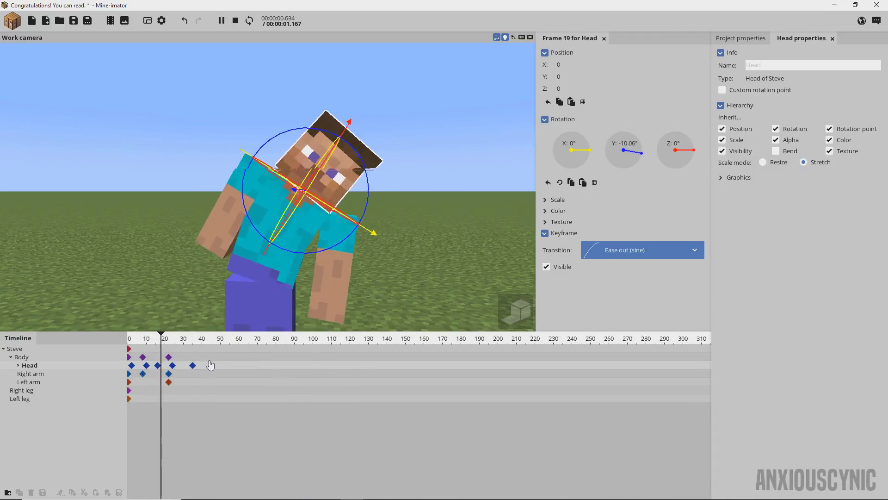
click(193, 366)
scroll(192, 366, up, 2)
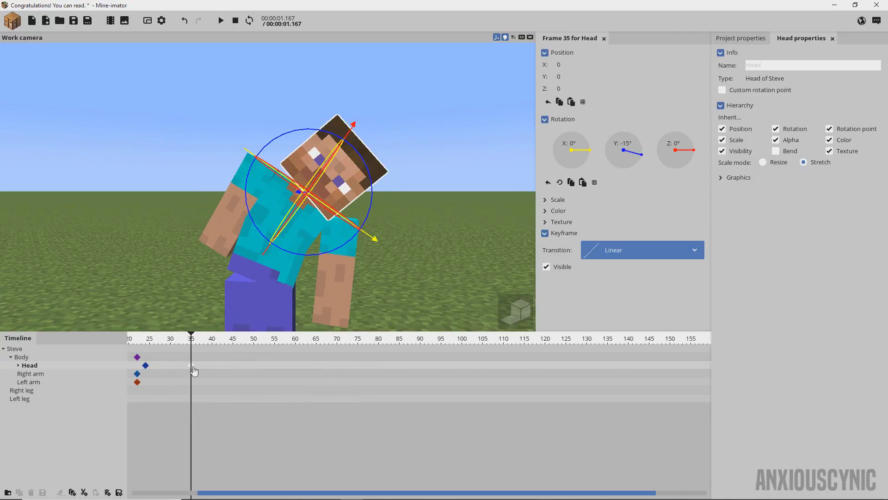
drag(193, 367, 165, 366)
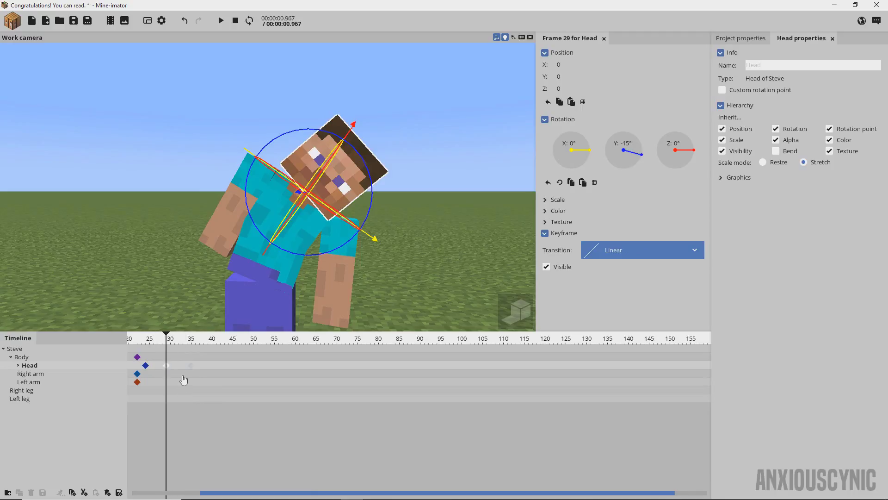
drag(229, 494, 158, 493)
Rewind to frame 0, deselect the head, and preview the shortened loop
click(167, 341)
drag(111, 342, 109, 342)
click(391, 148)
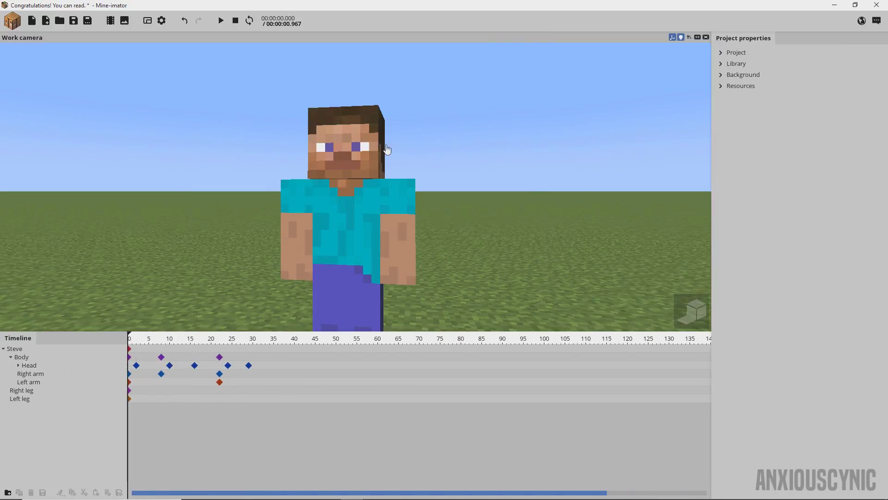
mouse_move(392, 148)
right_down()
mouse_move(434, 155)
mouse_move(407, 153)
right_up()
key(space)
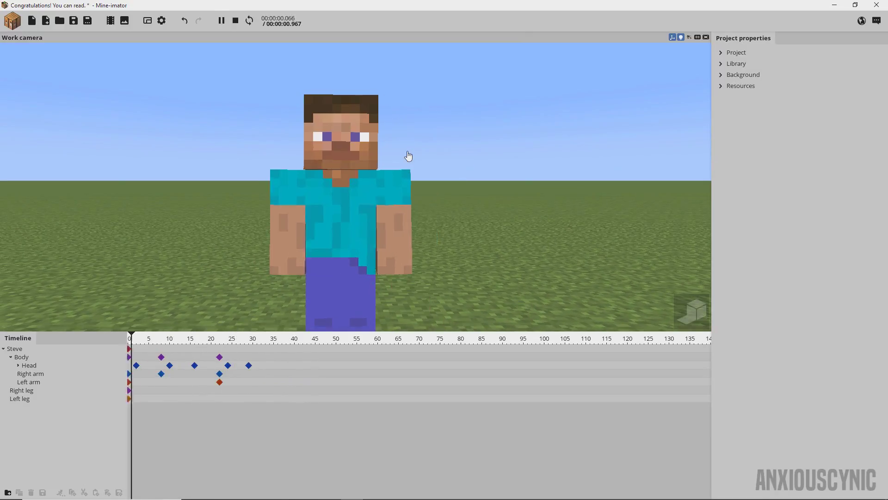
key(space)
key(space)
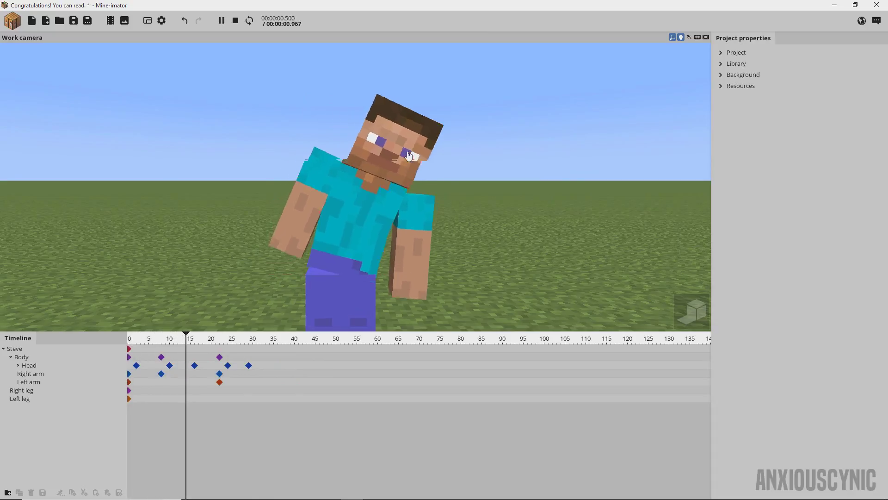
key(space)
key(space)
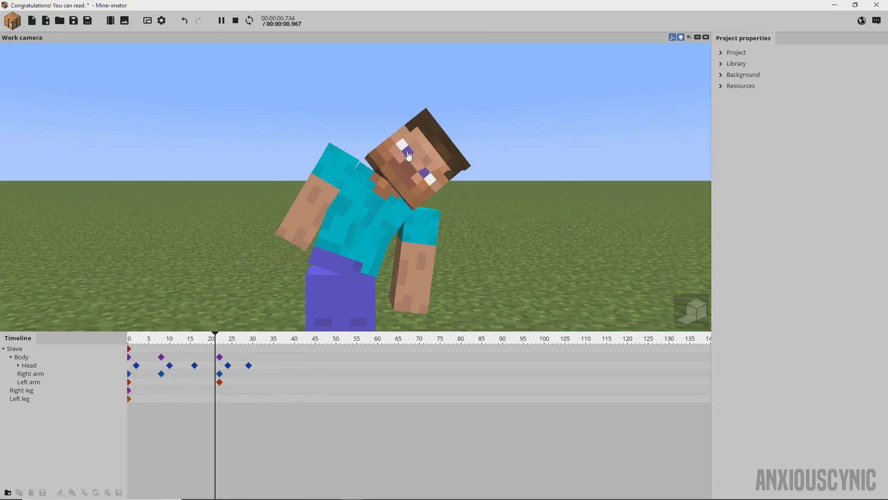
key(shift+space)
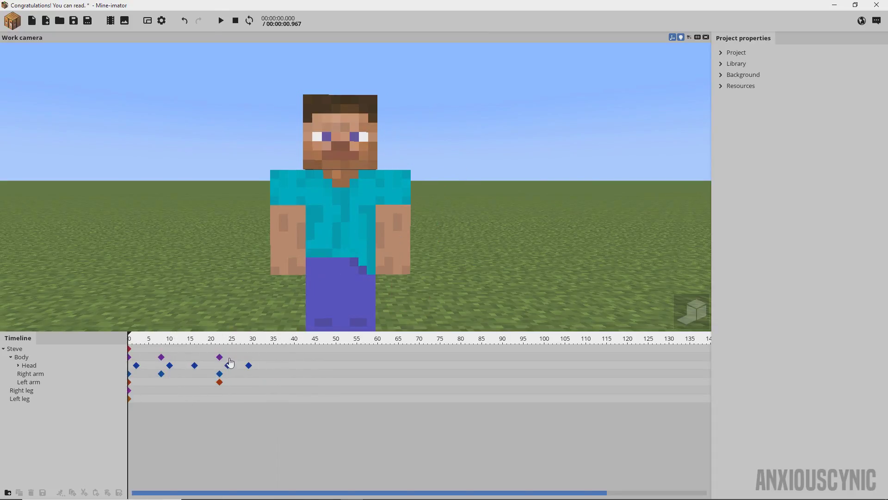
Key the body at frame 28 with a -12° Y bend and -18° Y rotation
click(245, 357)
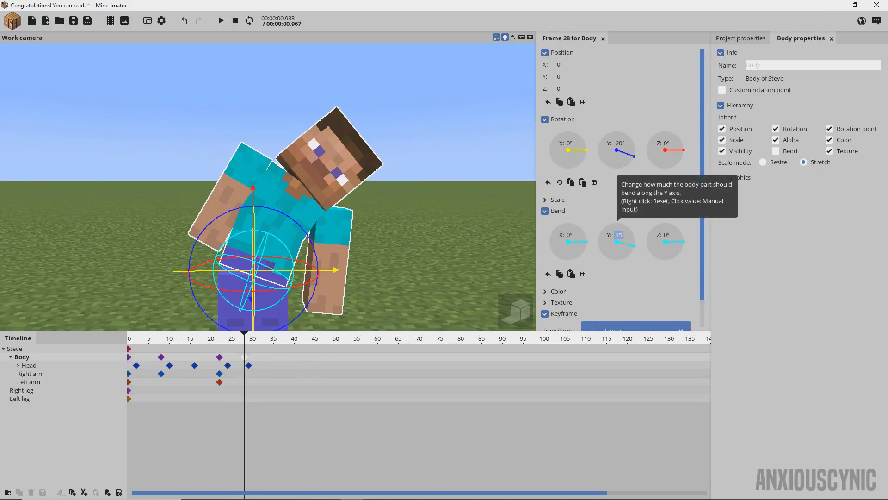
text(-12)
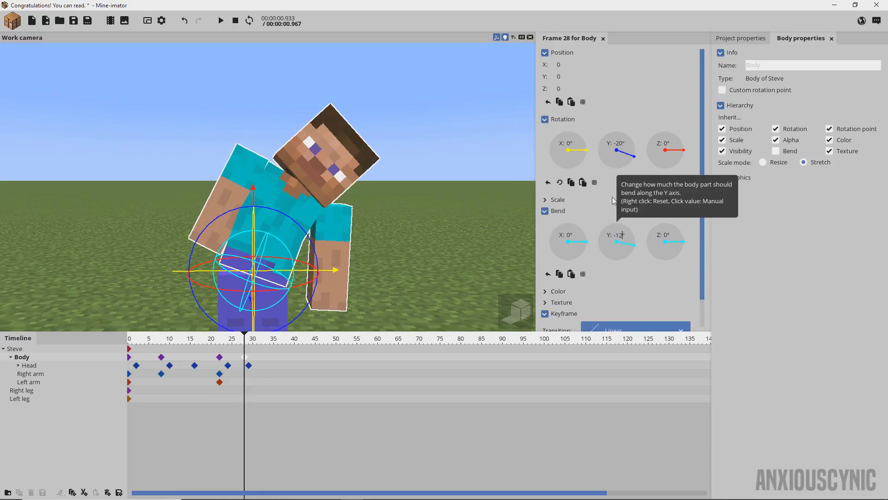
click(616, 143)
click(621, 158)
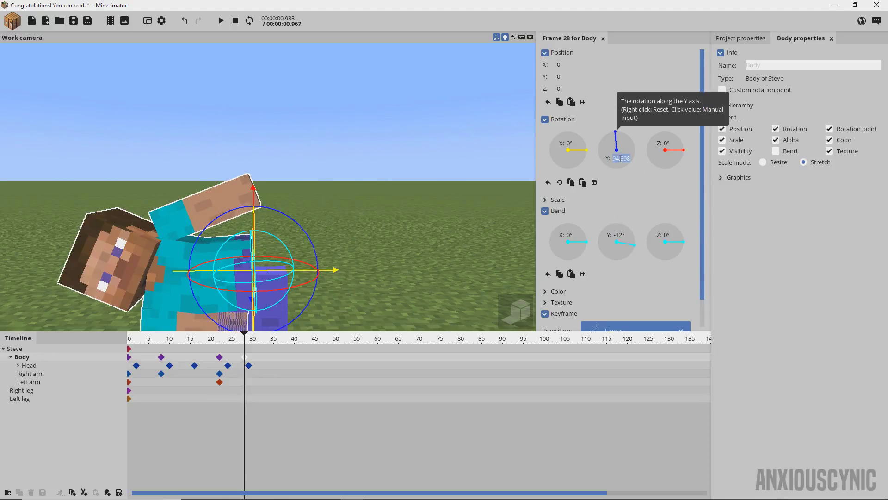
text(-18)
key(Return)
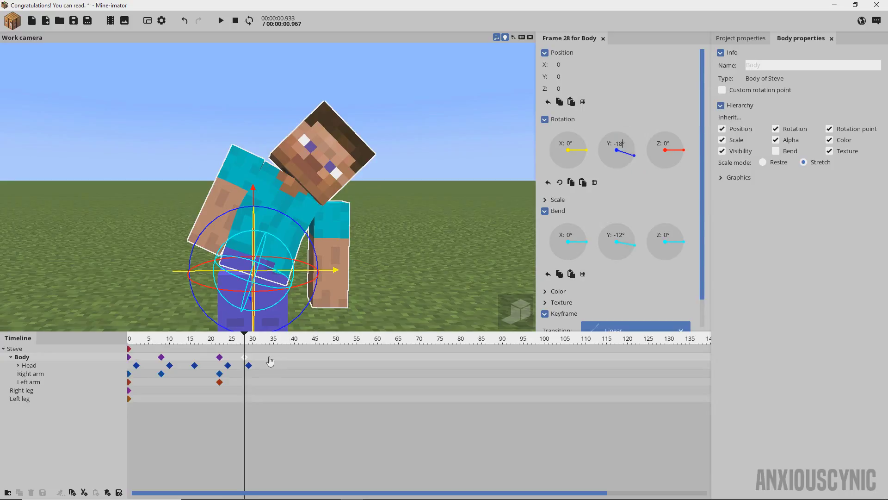
Rewind to frame 0, deselect the body, and preview the new body pose
click(225, 347)
drag(226, 347, 128, 347)
click(403, 196)
right_drag(403, 196, 416, 190)
key(space)
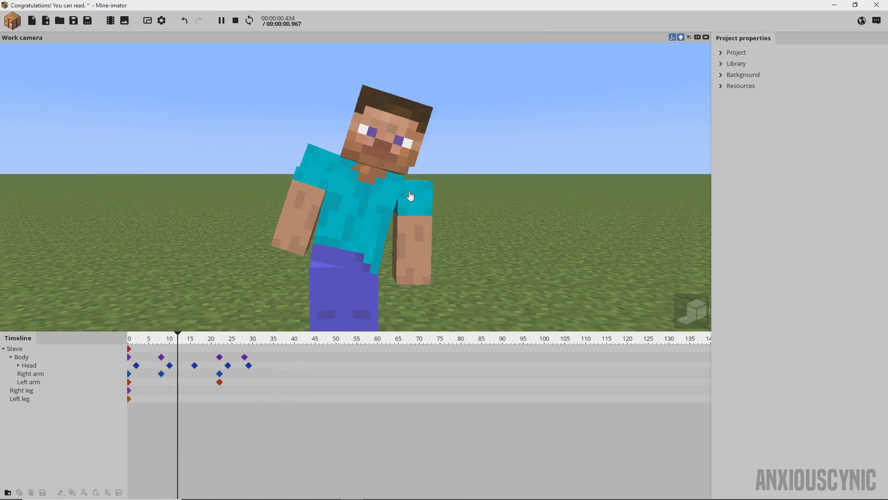
key(space)
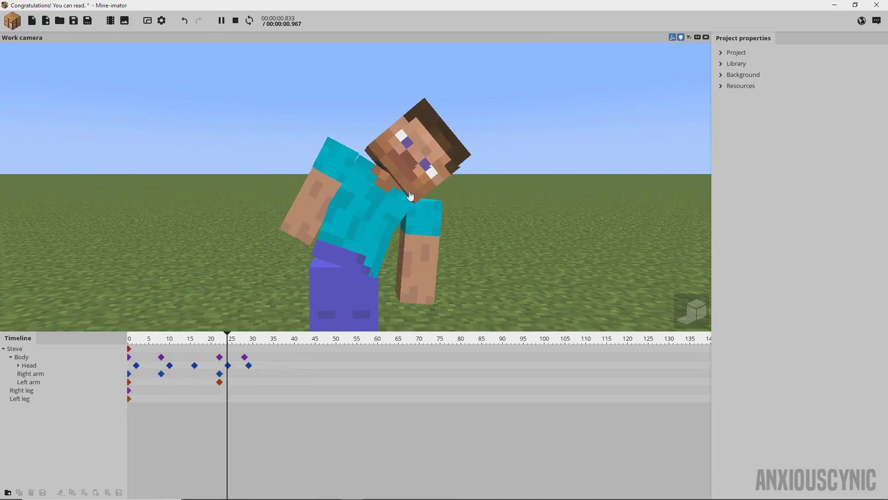
key(space)
Scrub back to about frame 19 and play part of the bend
click(245, 357)
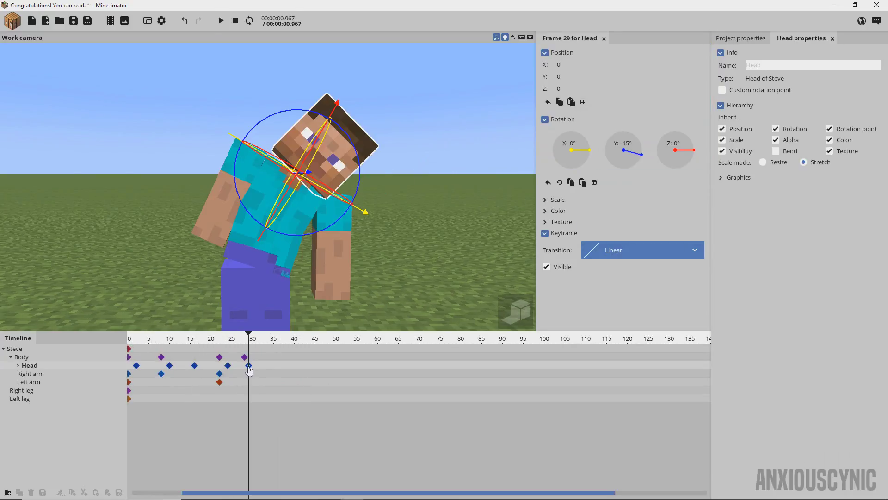
ctrl+scroll(235, 360, up, 4)
ctrl+scroll(213, 360, down, 3)
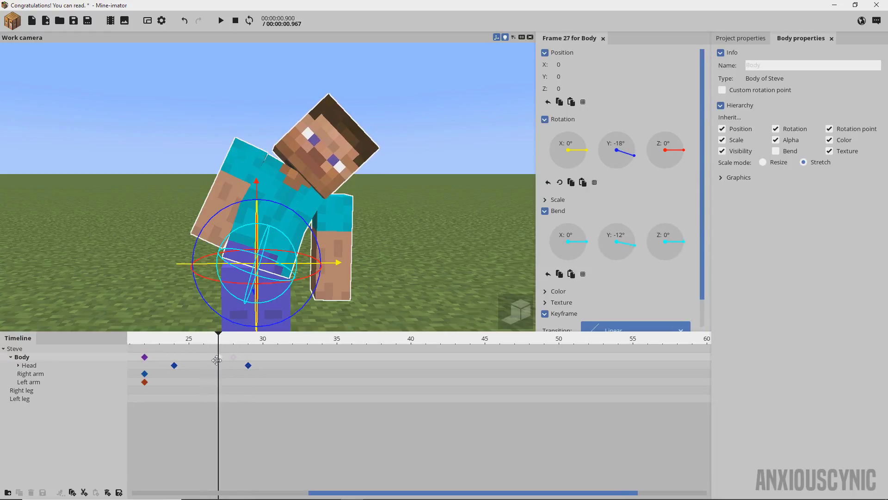
drag(218, 347, 164, 345)
key(space)
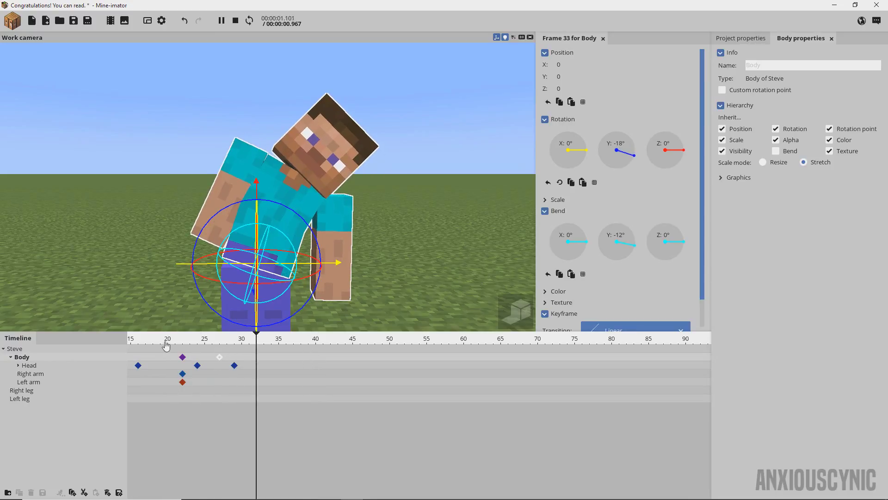
key(space)
Deselect the body and move the camera back so Steve is fully visible
middle_drag(270, 388, 357, 387)
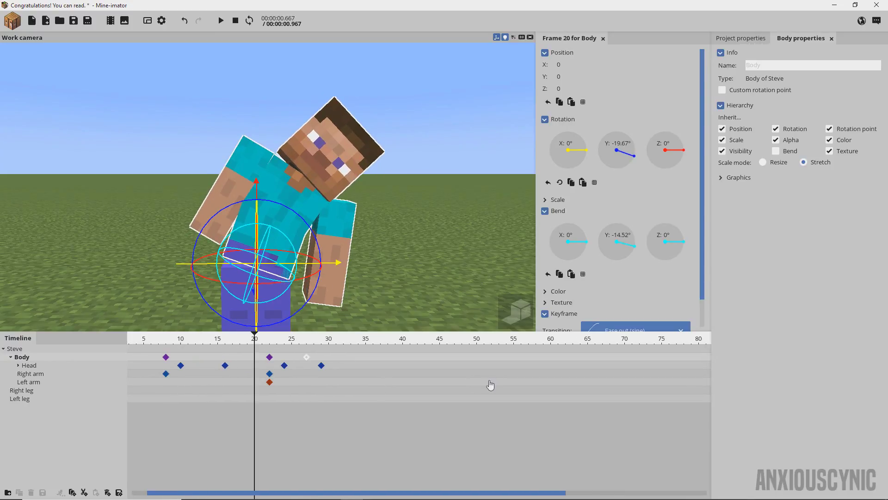
drag(249, 343, 106, 341)
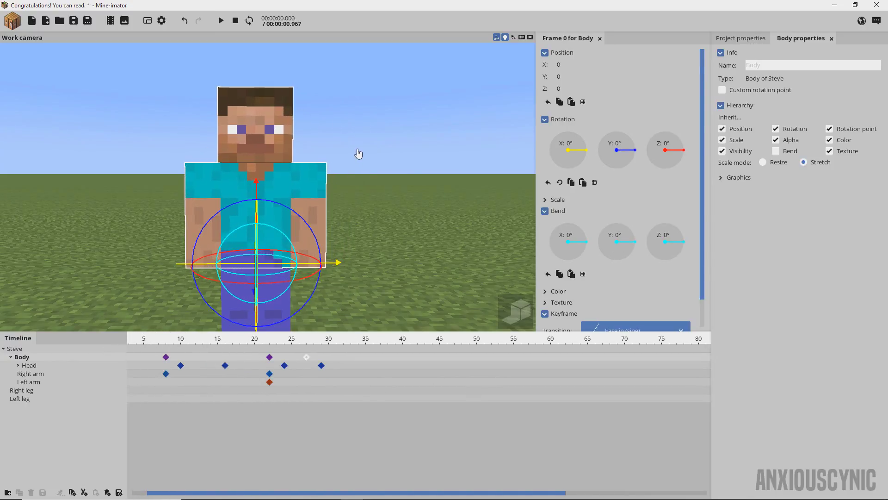
click(407, 181)
right_drag(446, 181, 388, 319)
key(s)
Play the bend animation through from frame 0 twice
drag(224, 496, 209, 495)
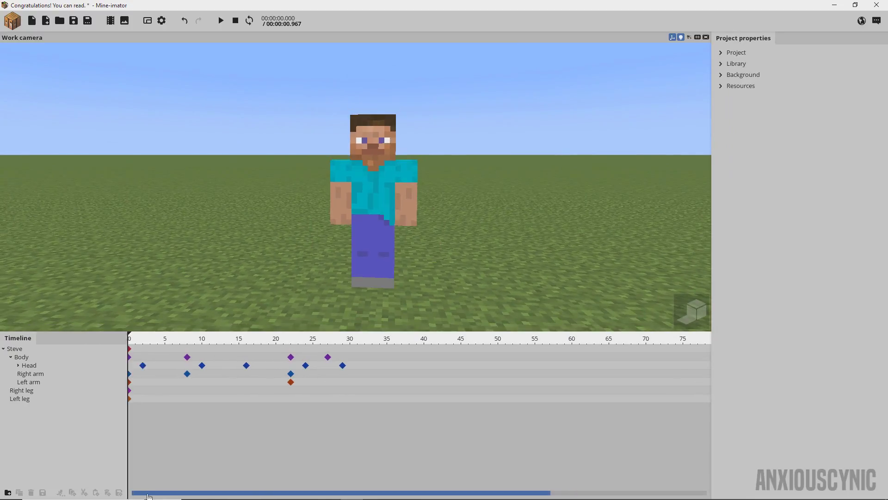
drag(154, 345, 114, 350)
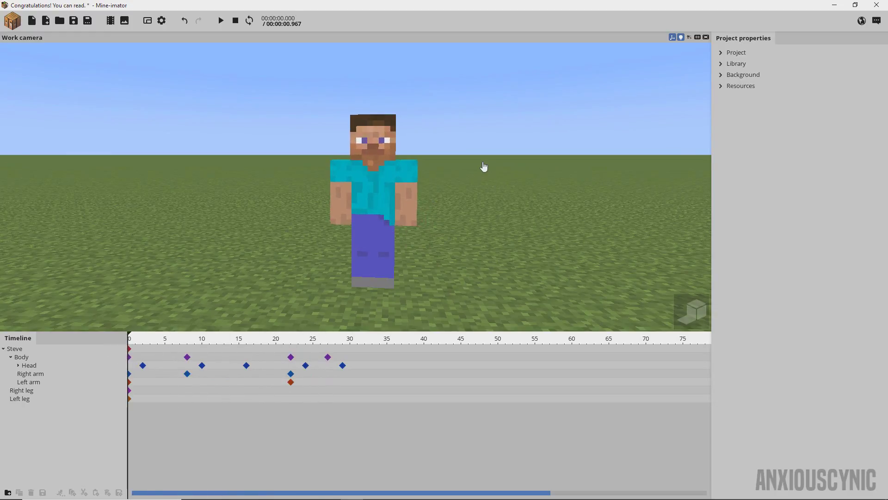
key(space)
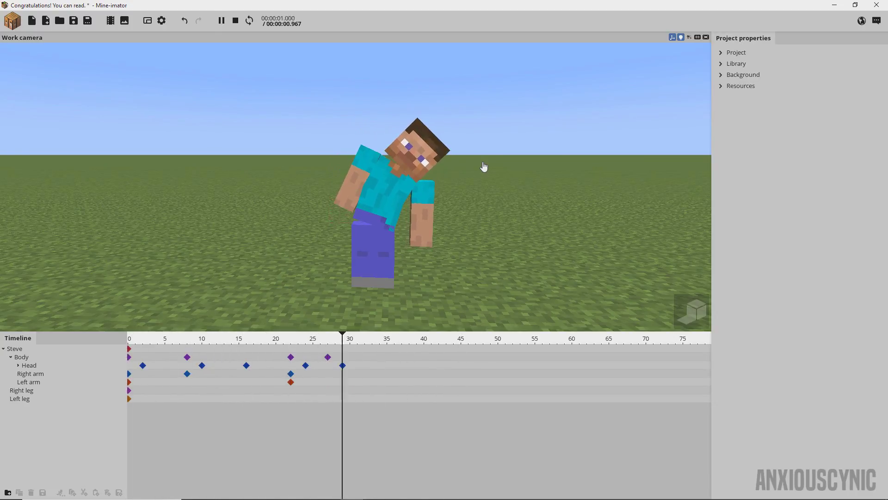
key(space)
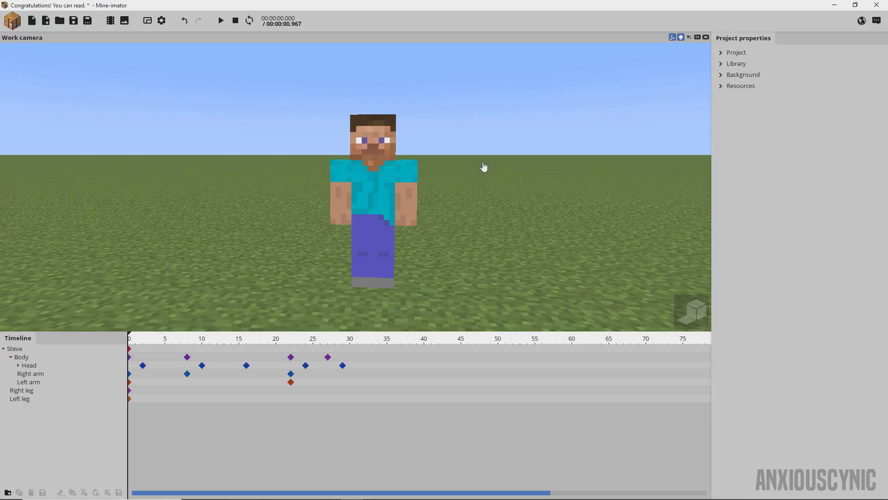
drag(169, 341, 124, 341)
key(space)
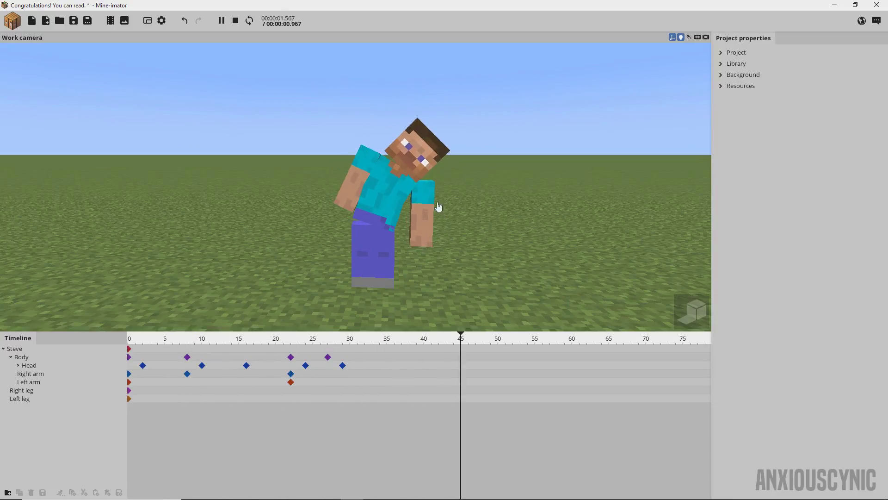
key(space)
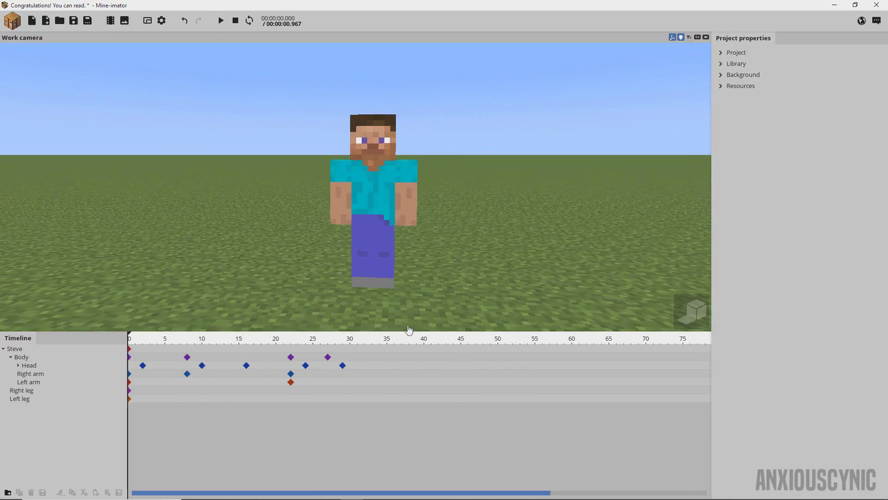
Key the right arm at frame 27 to Y 2.64° and left arm at frame 29 to Y 25.82°
click(327, 373)
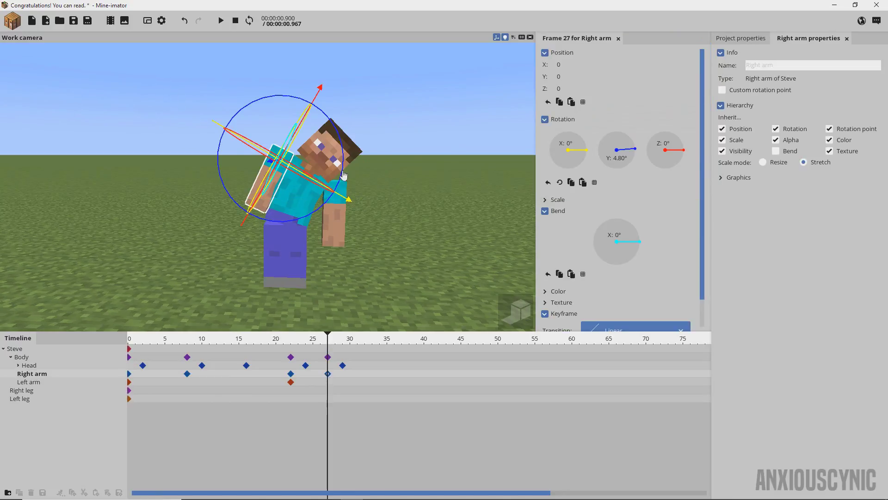
drag(339, 161, 340, 149)
click(342, 382)
drag(394, 195, 399, 187)
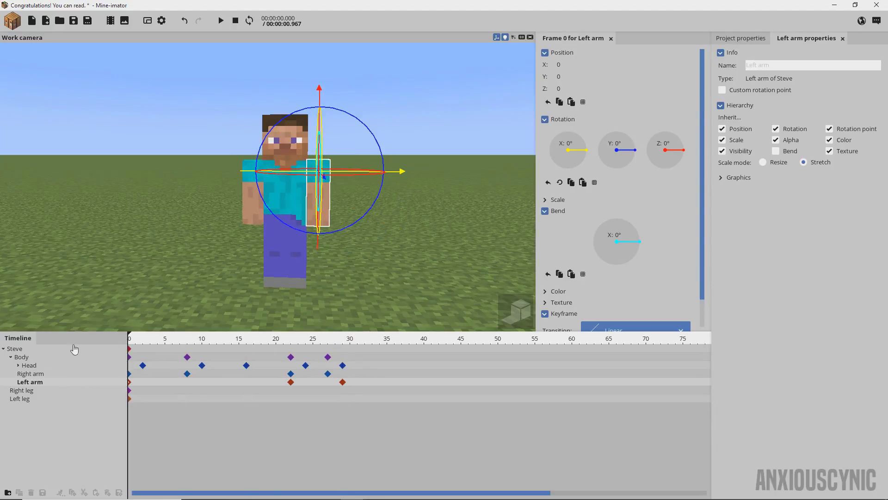
Preview the arm adjustments in playback and save the project
key(space)
click(435, 235)
key(space)
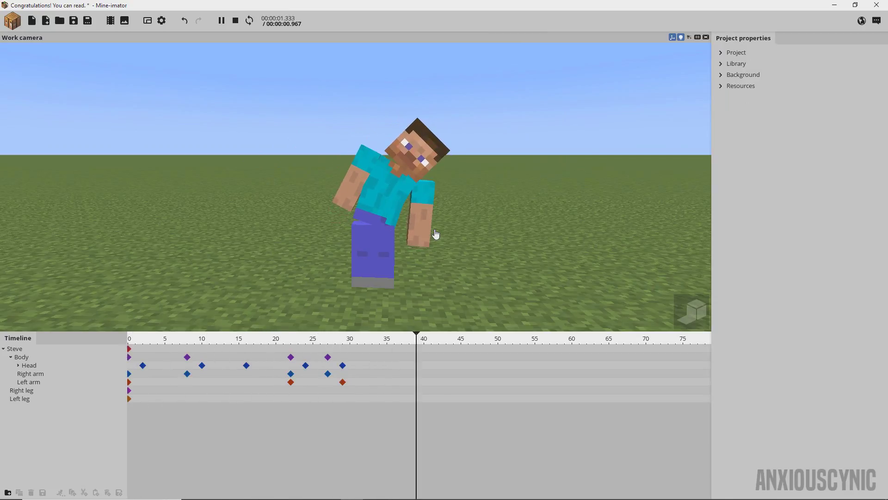
key(space)
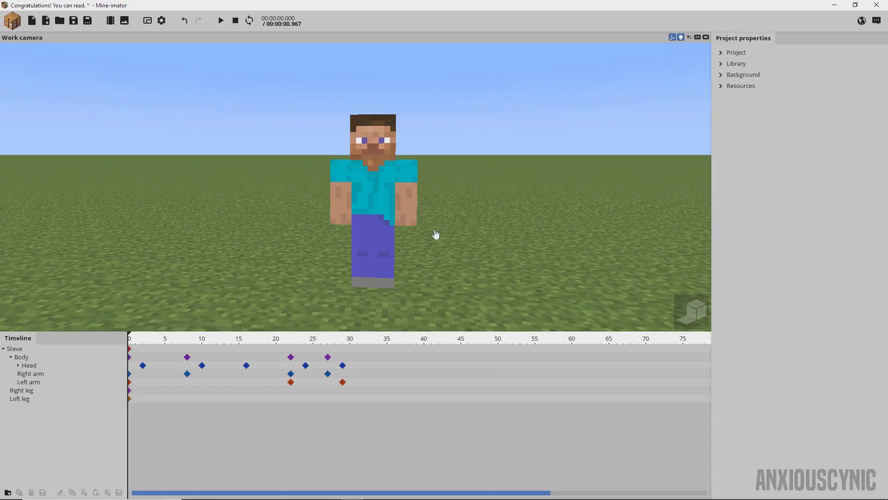
key(space)
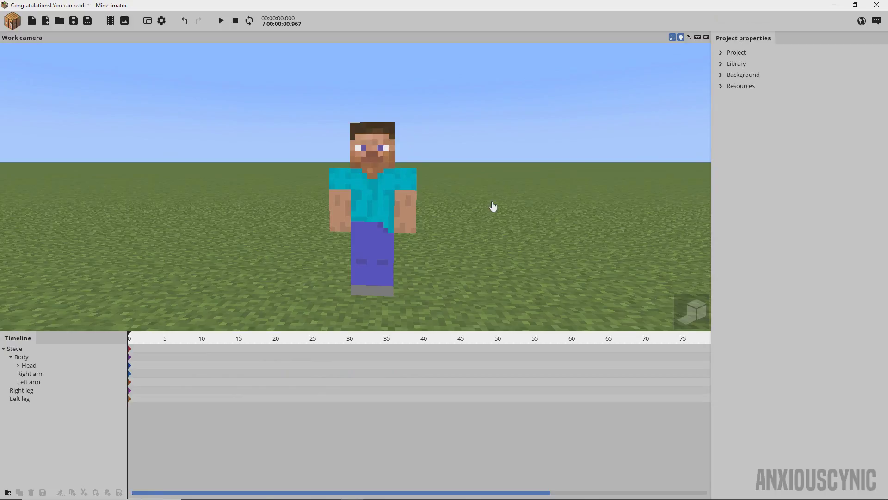
Orbit and zoom the work camera in toward Steve's front
drag(491, 211, 472, 214)
scroll(489, 213, up, 2)
scroll(480, 213, down, 1)
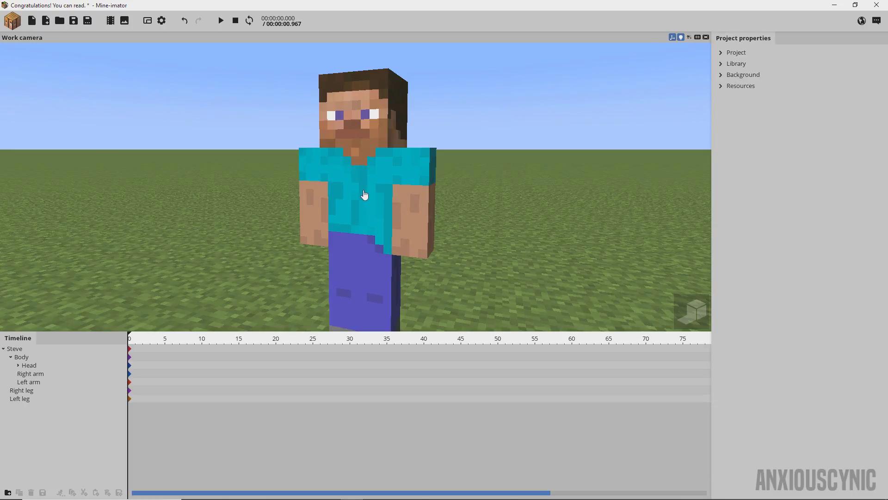
Key the Body at frame 20 with scale enabled and set to 1.015
click(364, 195)
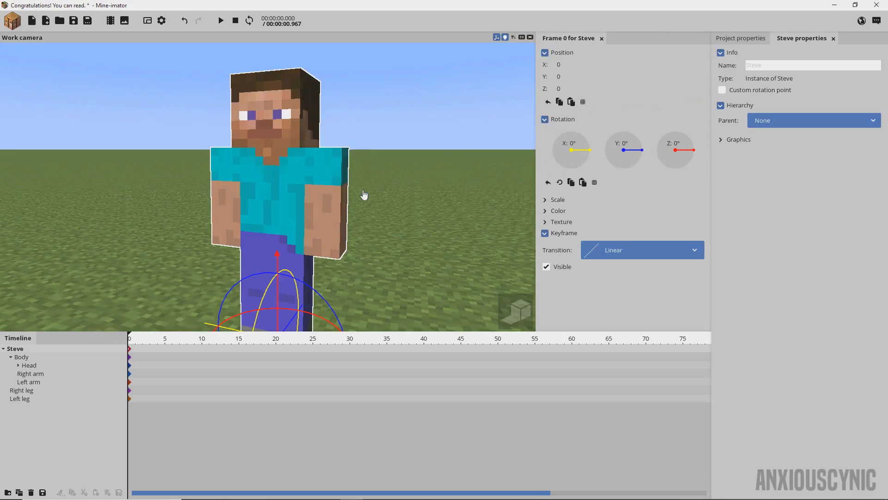
click(239, 344)
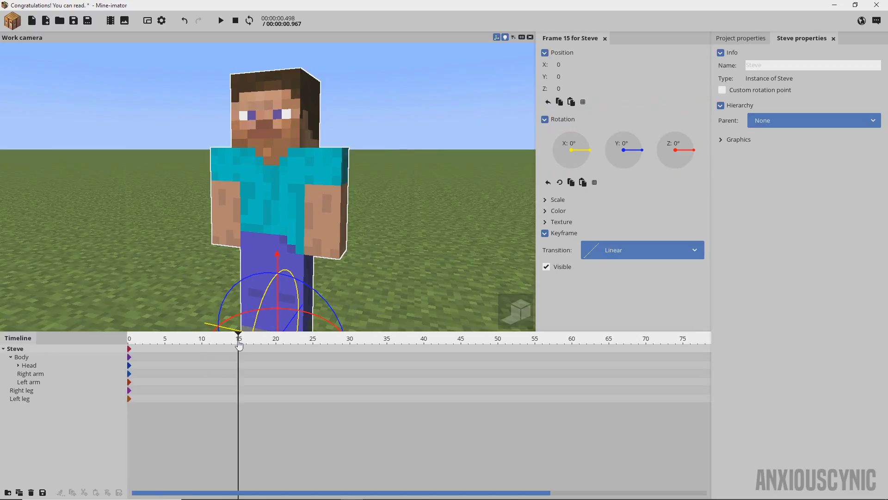
click(277, 343)
click(277, 358)
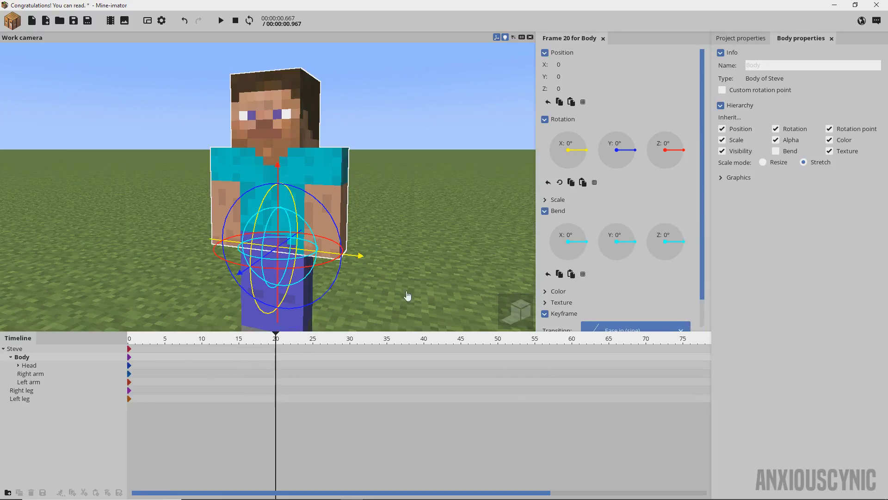
click(549, 202)
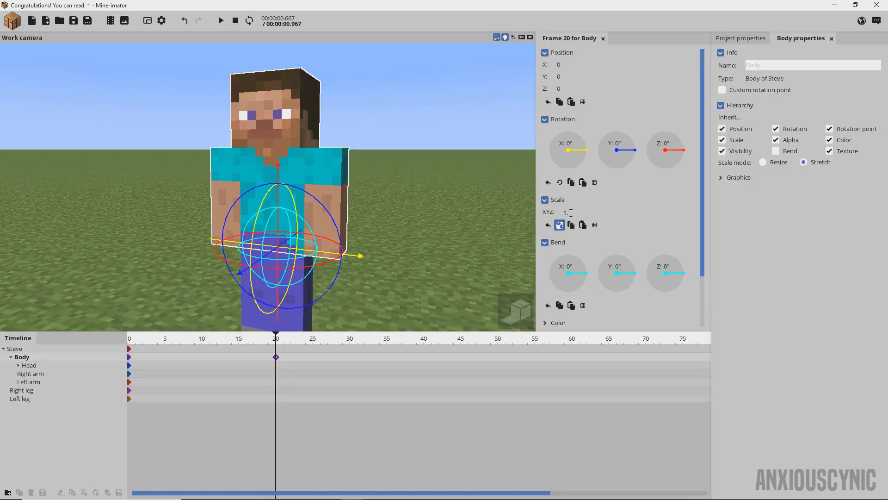
text(1)
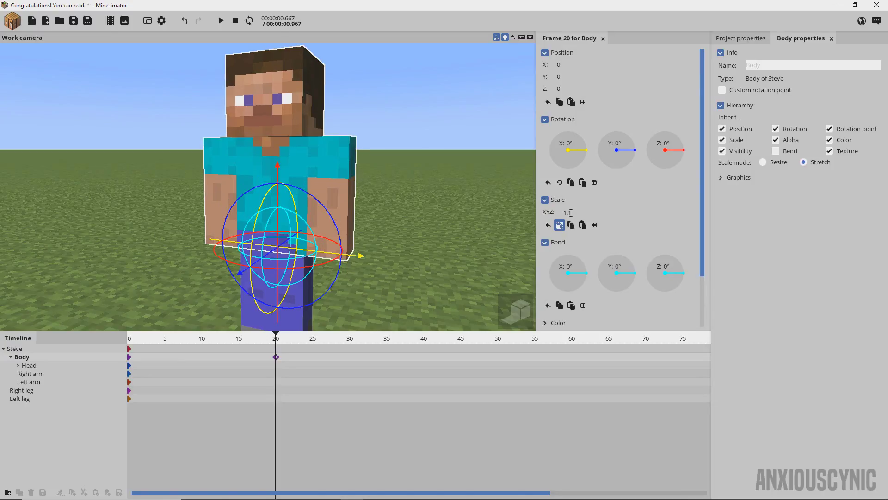
key(BackSpace)
text(015)
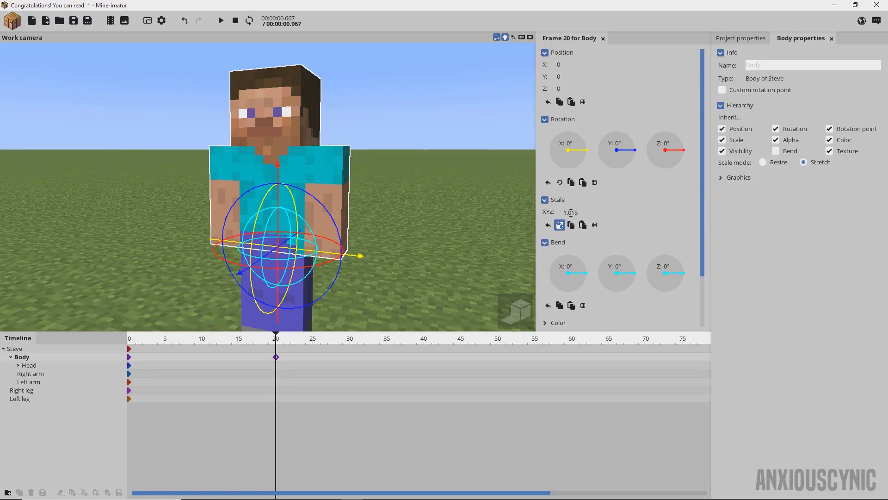
Preview the swell, then trim the frame-20 body scale to 1.01
click(412, 168)
key(space)
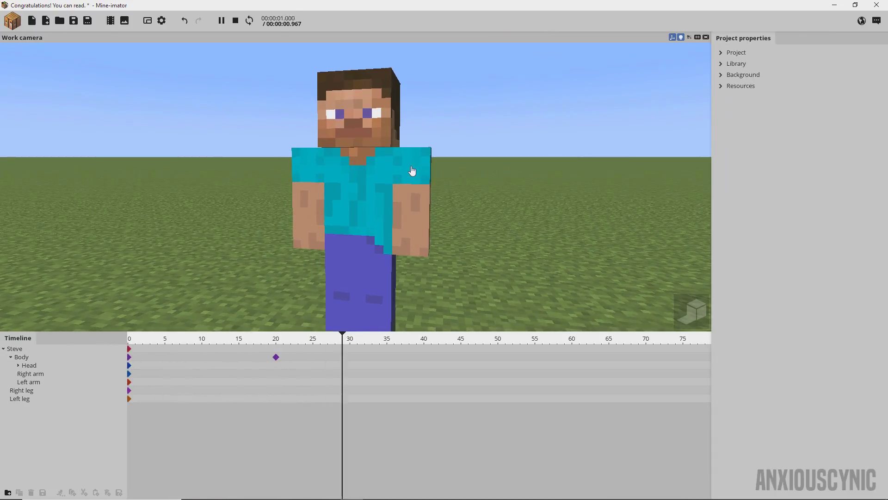
click(276, 357)
click(584, 213)
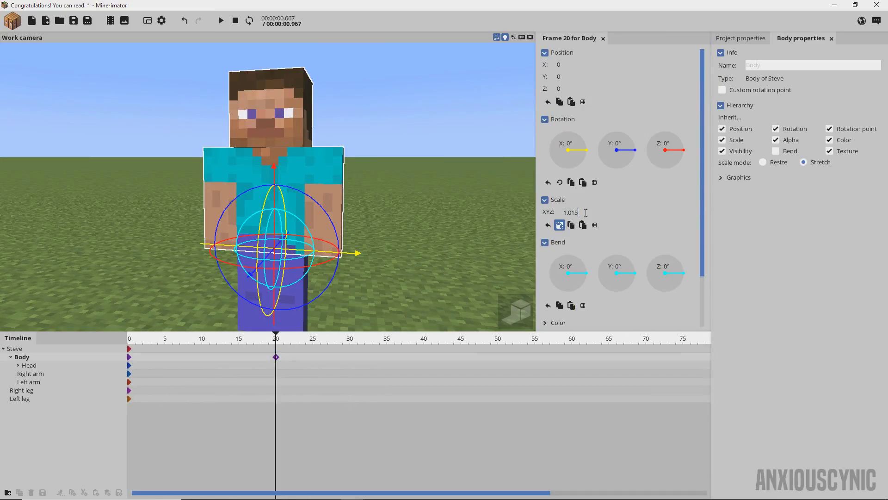
key(BackSpace)
Rewind to frame 0, deselect the body, and replay the breathing animation
drag(274, 341, 113, 341)
click(458, 191)
key(space)
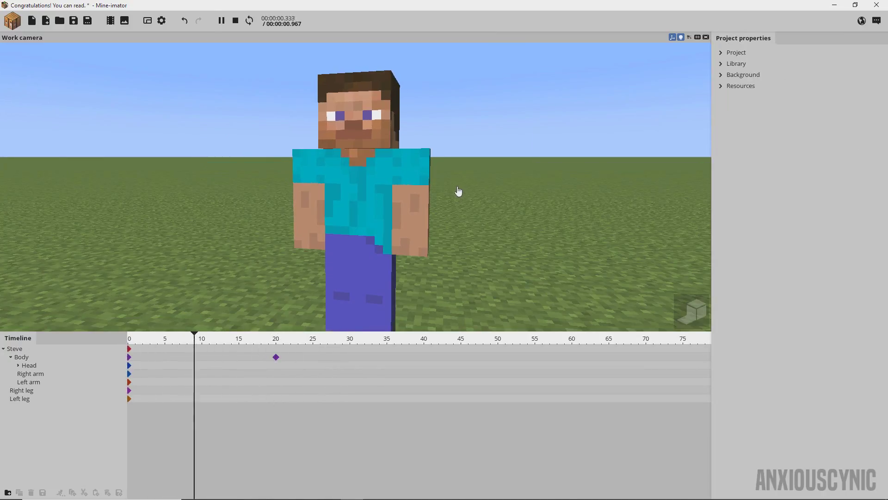
key(space)
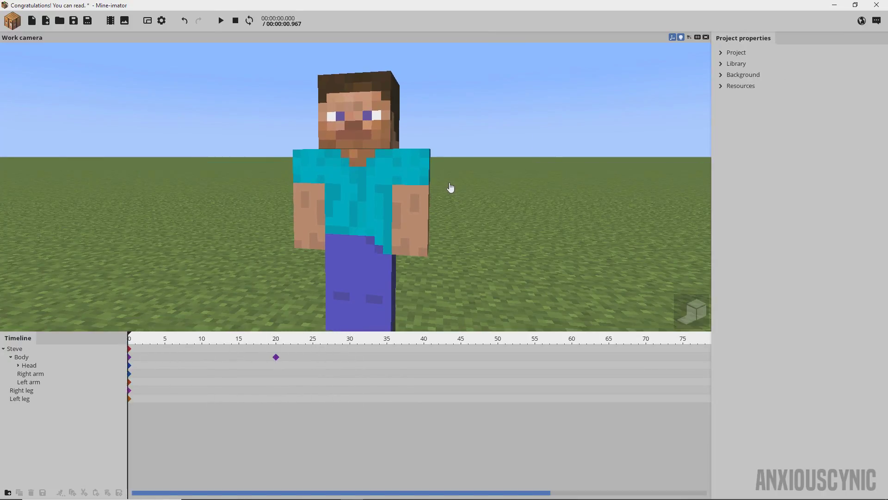
Give the Body keyframes a new easing curve and preview the breathing
click(129, 357)
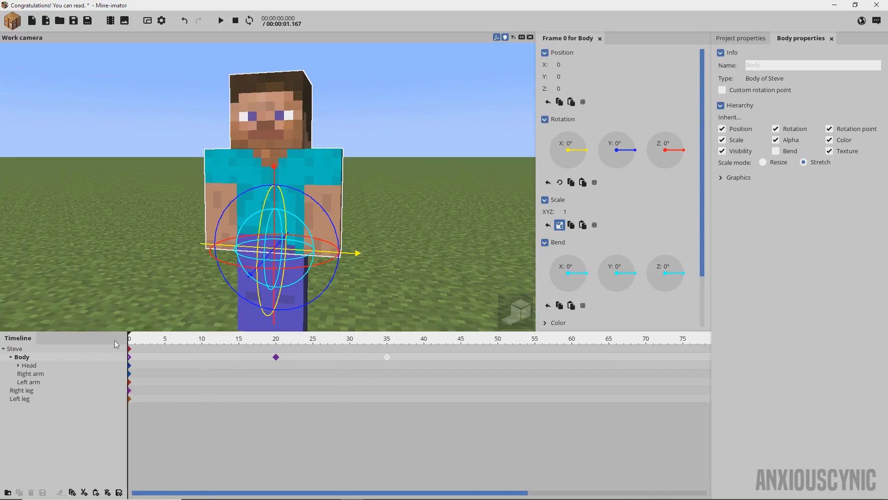
key(space)
key(space)
drag(403, 355, 114, 359)
drag(701, 222, 701, 282)
click(622, 303)
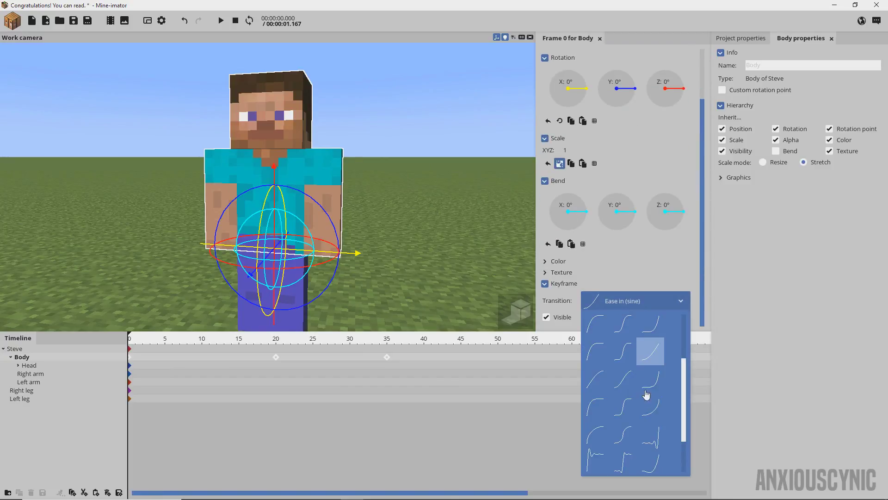
click(630, 383)
click(388, 277)
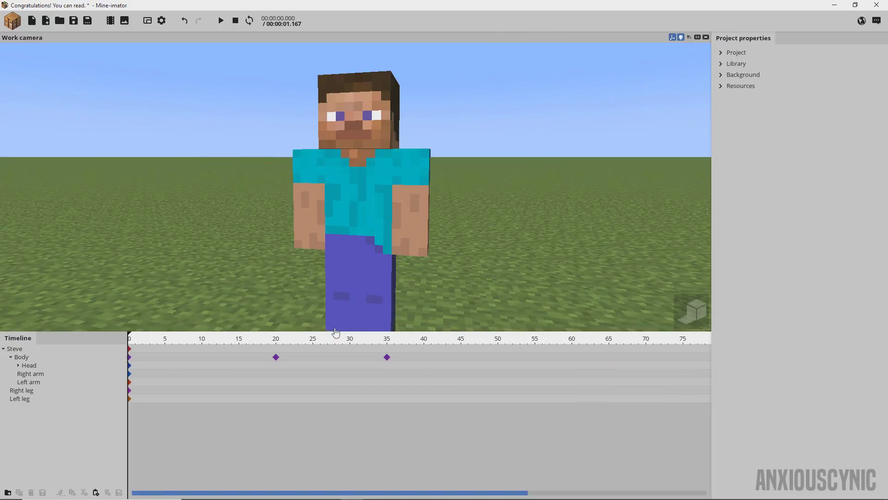
key(space)
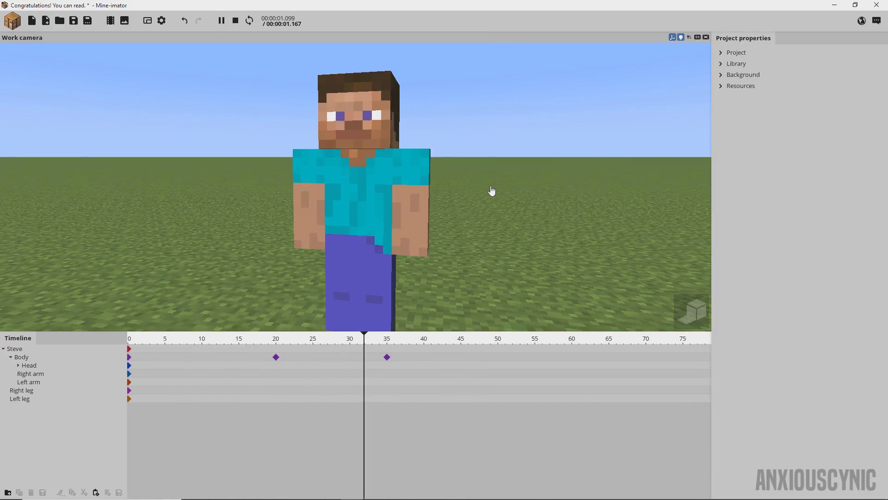
key(space)
Set the Body keyframe at frame 20 to a Linear transition
click(276, 357)
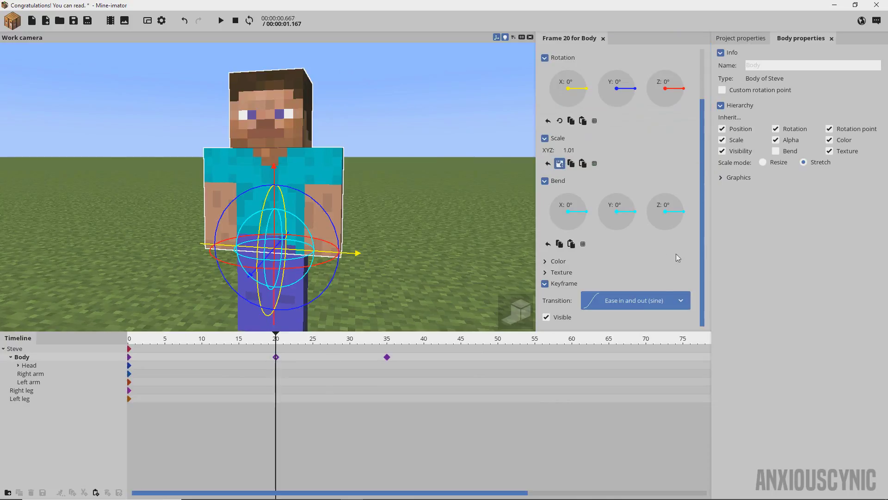
click(638, 301)
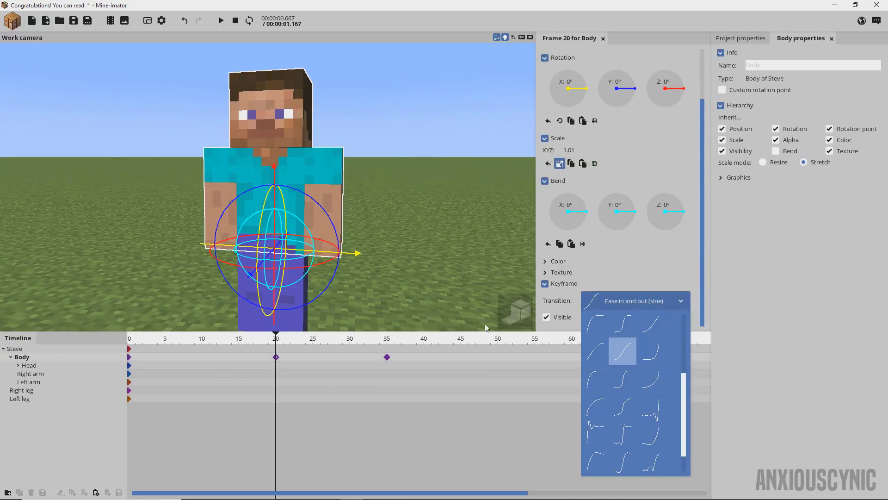
click(376, 359)
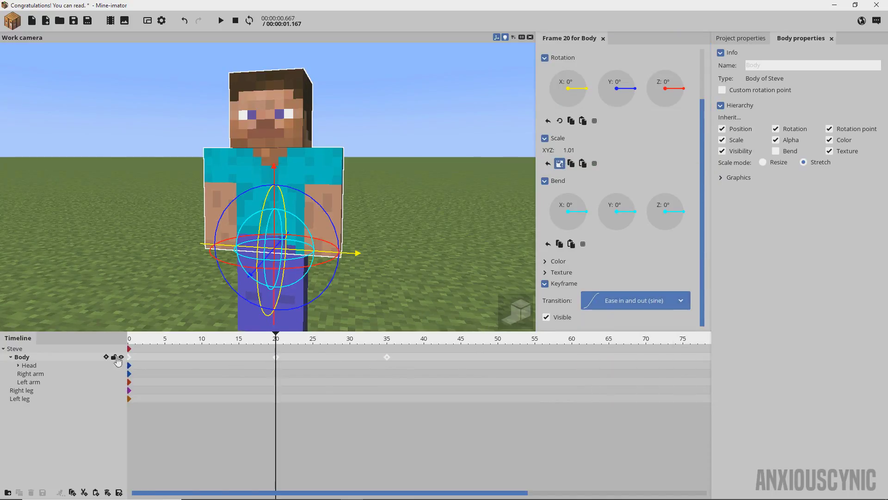
click(626, 305)
scroll(615, 326, up, 4)
click(592, 324)
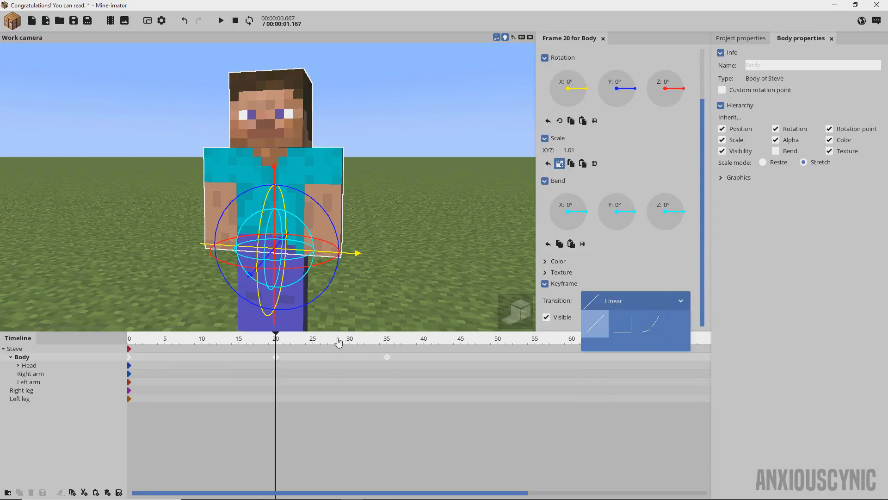
Rewind to frame 0, deselect the body, and preview the loop
click(130, 340)
click(399, 190)
key(space)
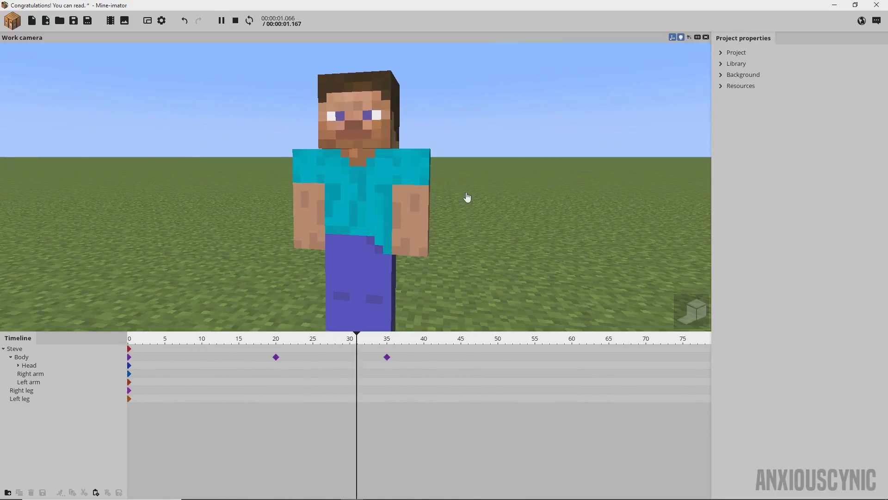
key(shift+space)
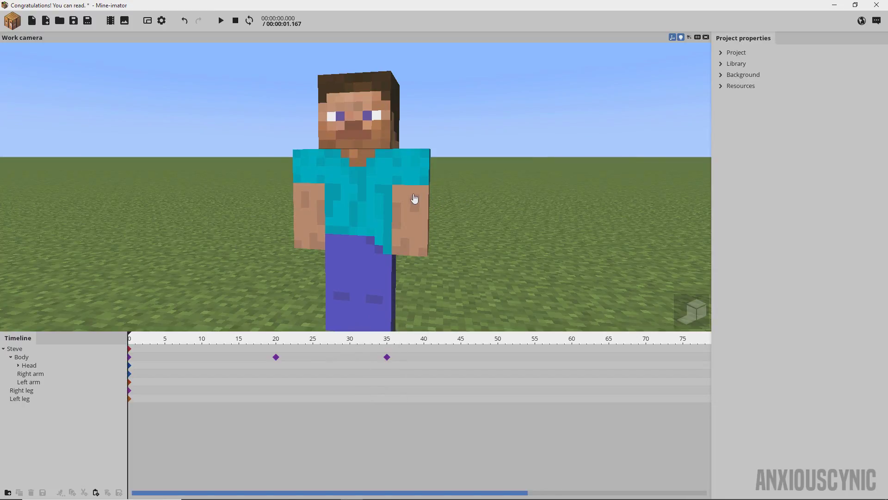
Add frame-20 keyframes for Steve's head and both arms and scale them to 0.99
click(308, 192)
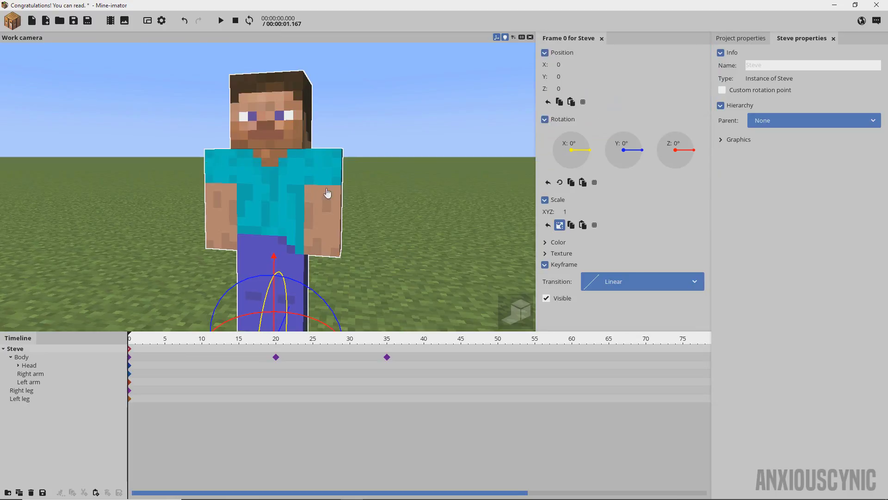
click(276, 366)
click(276, 374)
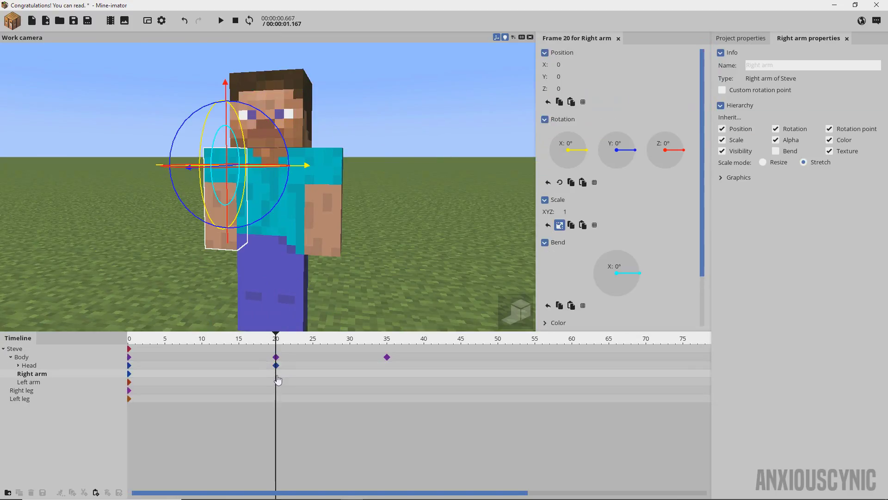
click(276, 382)
drag(284, 384, 267, 363)
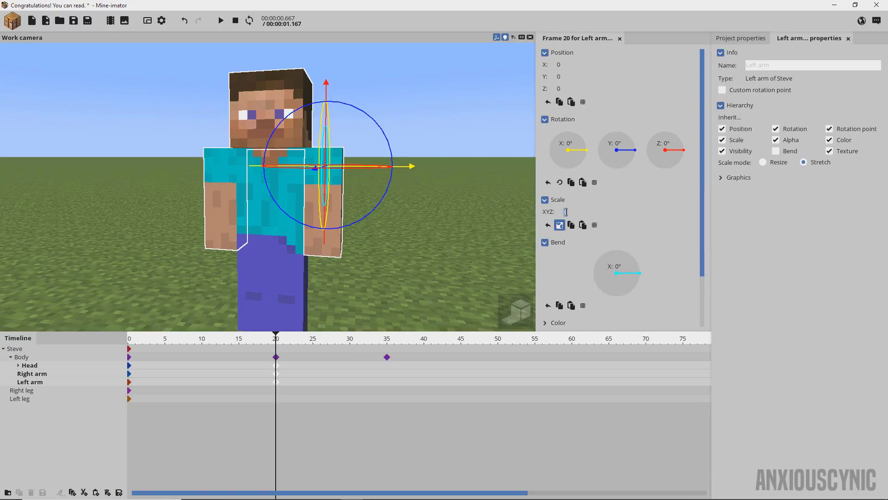
text(.)
text(0.9)
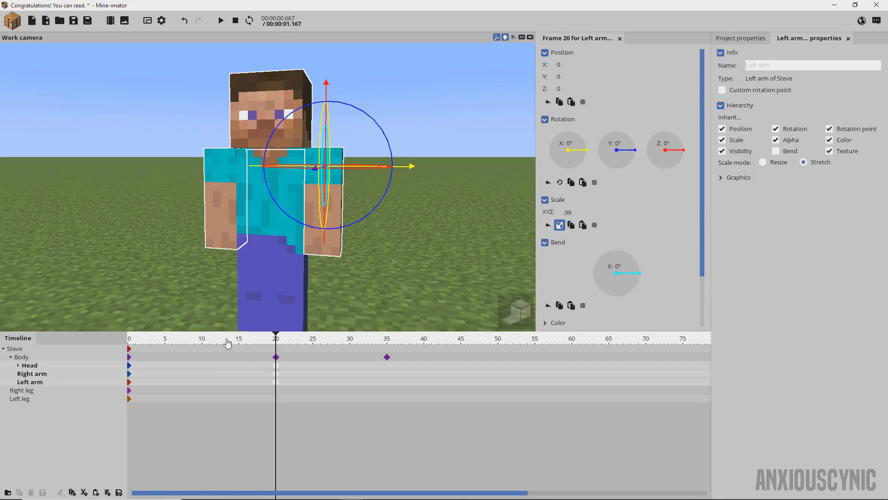
Rewind to frame 0 and play the animation to preview the head and arm shrink
drag(209, 342, 81, 335)
key(space)
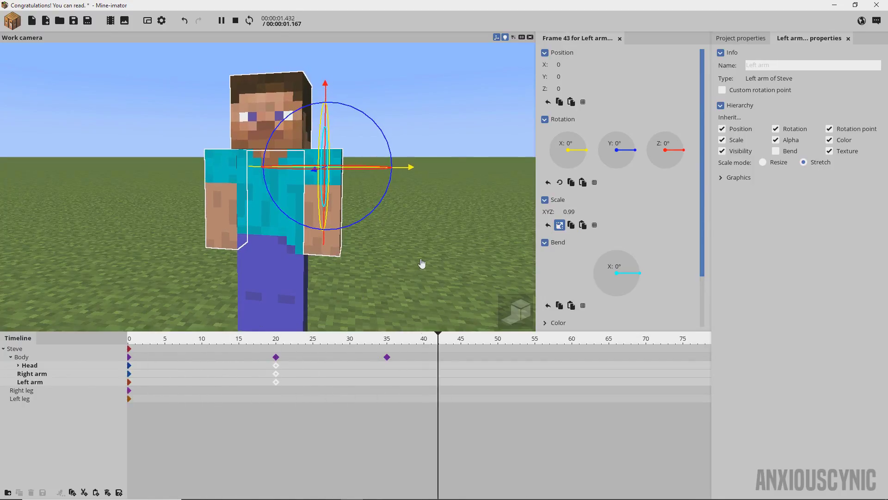
click(428, 250)
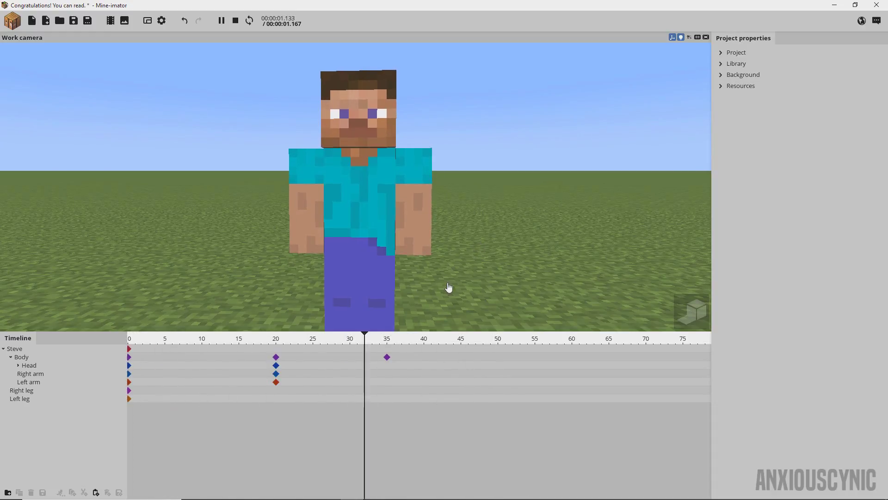
key(space)
key(space)
key(space)
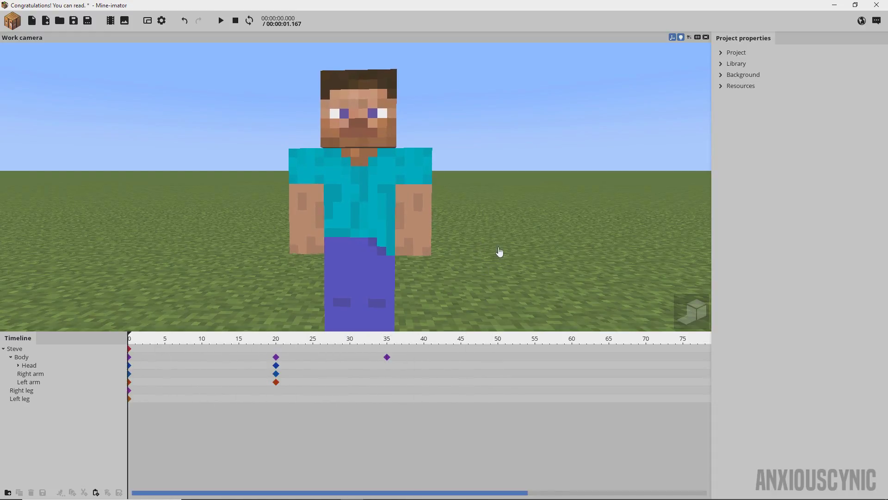
drag(500, 252, 466, 254)
key(space)
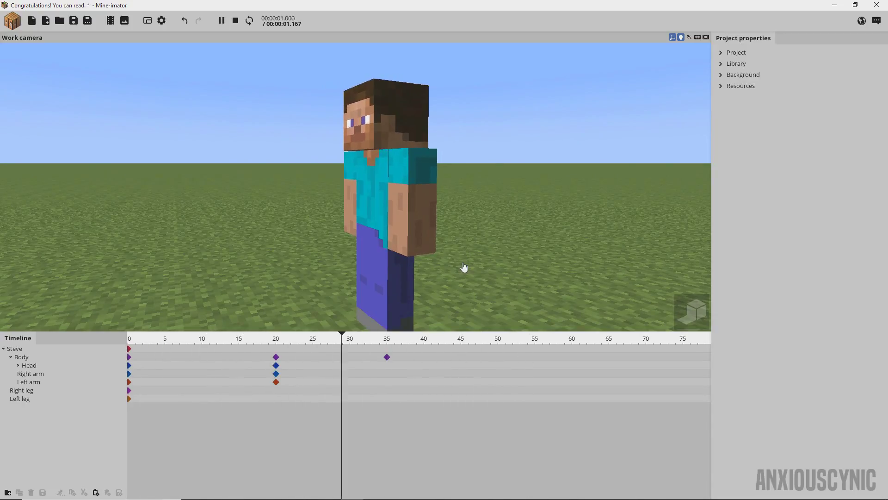
key(shift+space)
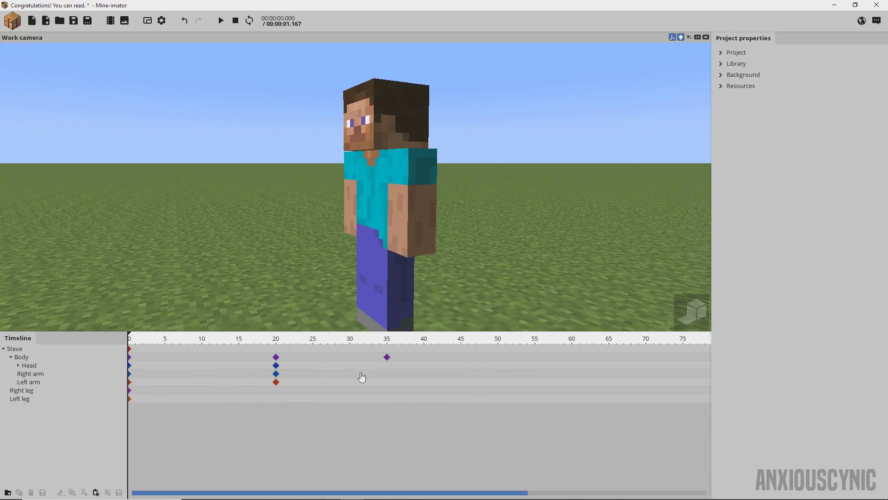
Duplicate the head and arms' frame-0 keyframes to frame 35 and play back the loop
drag(107, 387, 108, 387)
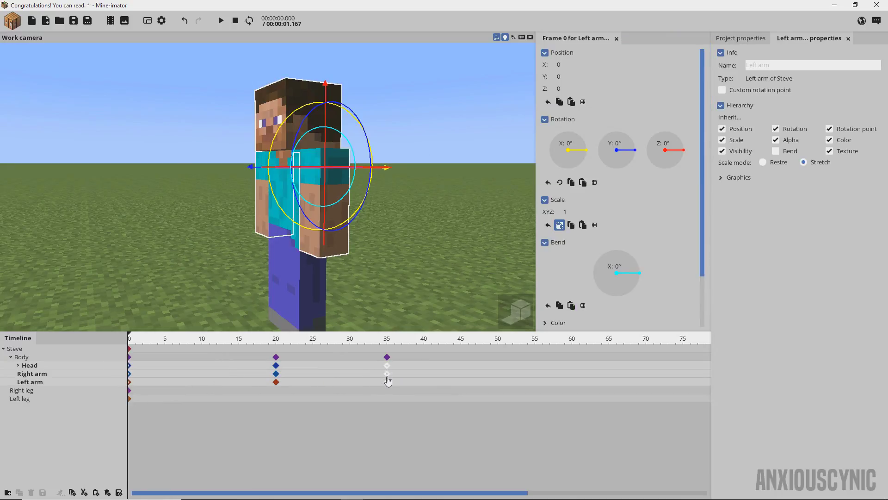
click(398, 259)
key(space)
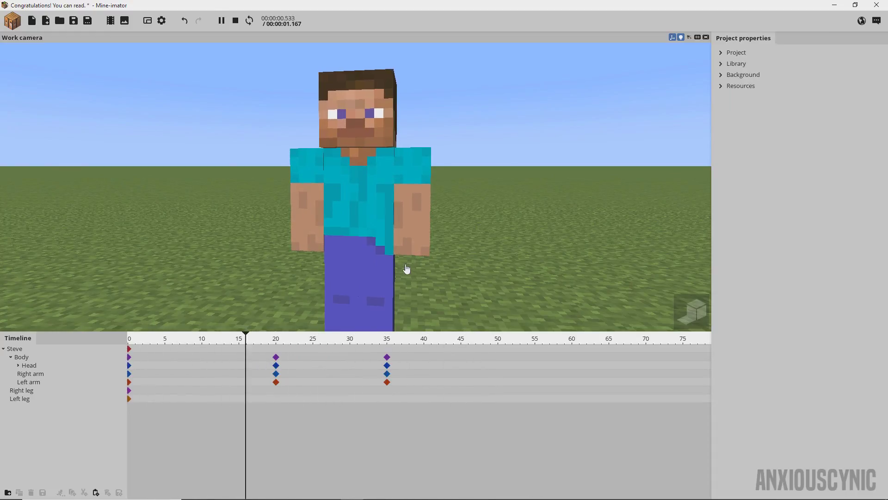
key(space)
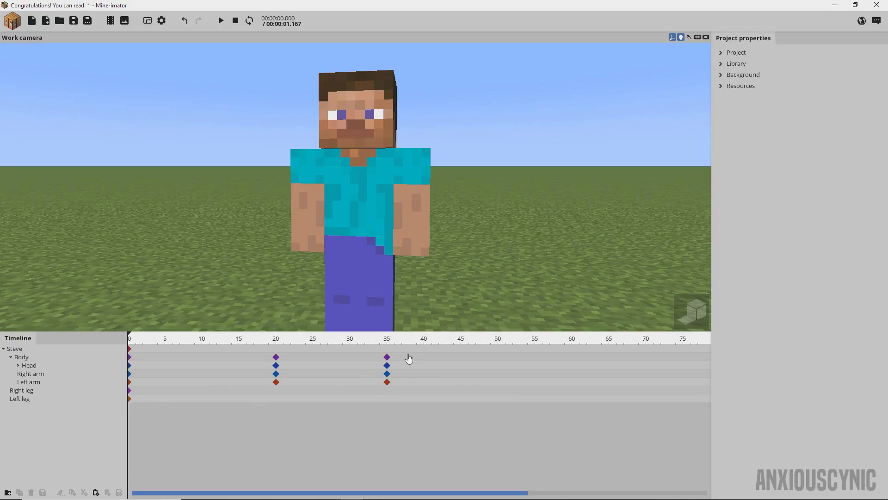
drag(296, 227, 255, 231)
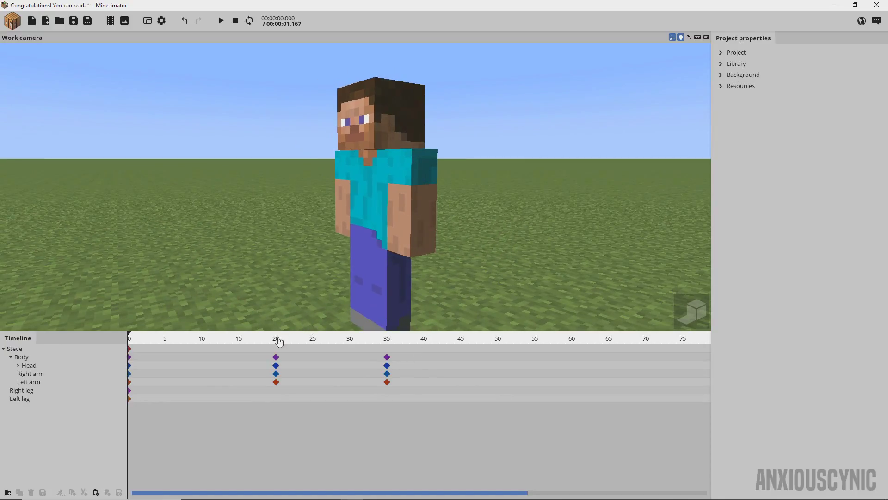
At frame 20, tilt Steve's body -1° on the X axis
click(278, 340)
click(393, 193)
middle_drag(392, 193, 351, 197)
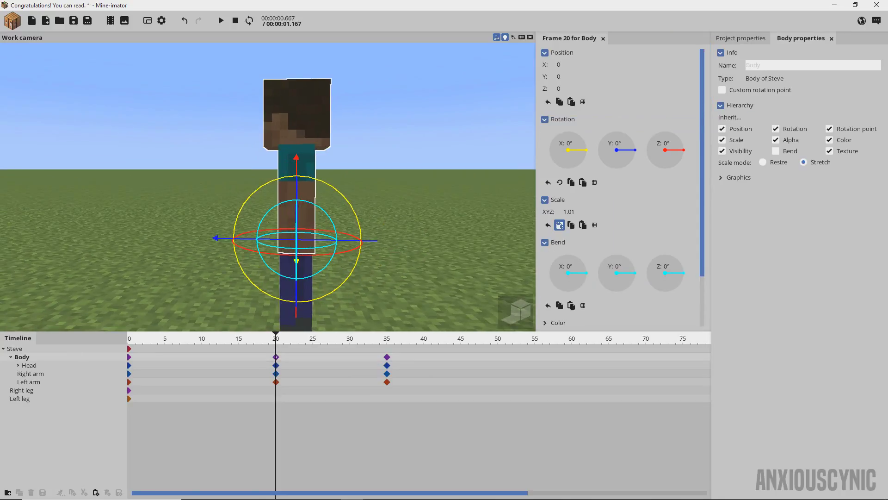
drag(339, 195, 341, 195)
text(-1)
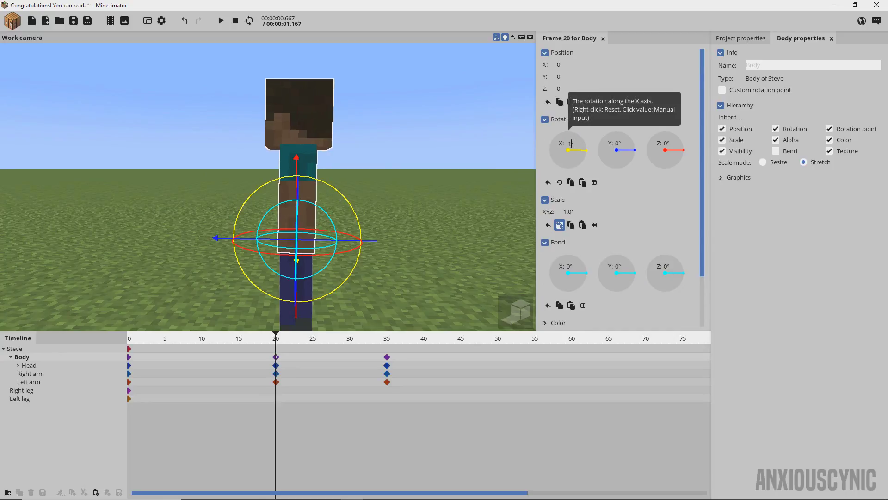
Tilt Steve's head -2° on the X axis at frame 20
drag(383, 172, 374, 166)
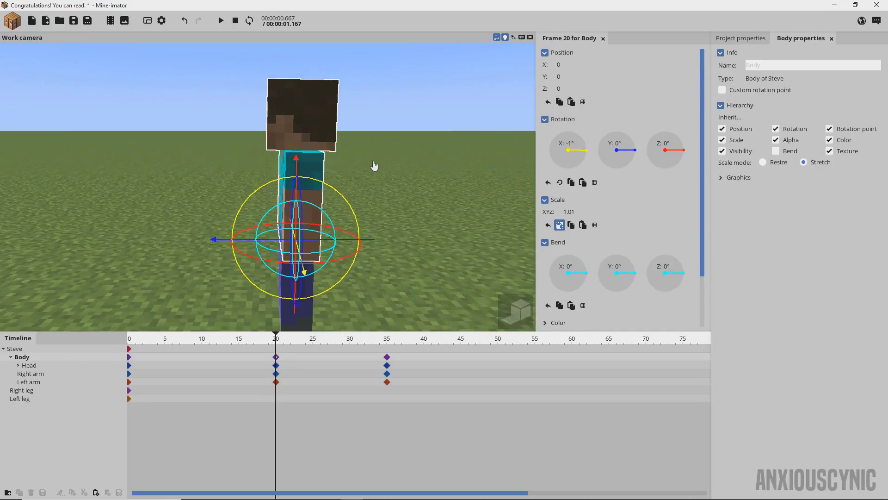
click(312, 119)
drag(343, 103, 352, 115)
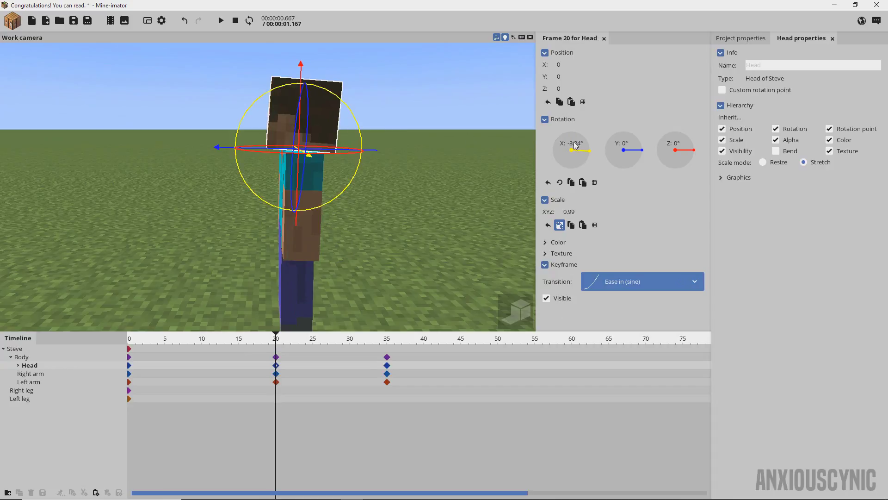
text(-2)
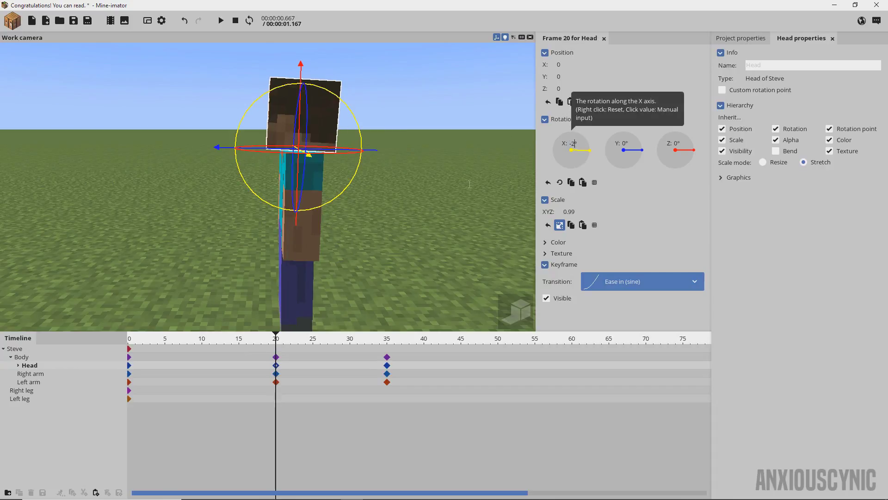
key(Return)
Set the body's frame-20 keyframe X bend to -1
drag(342, 269, 385, 257)
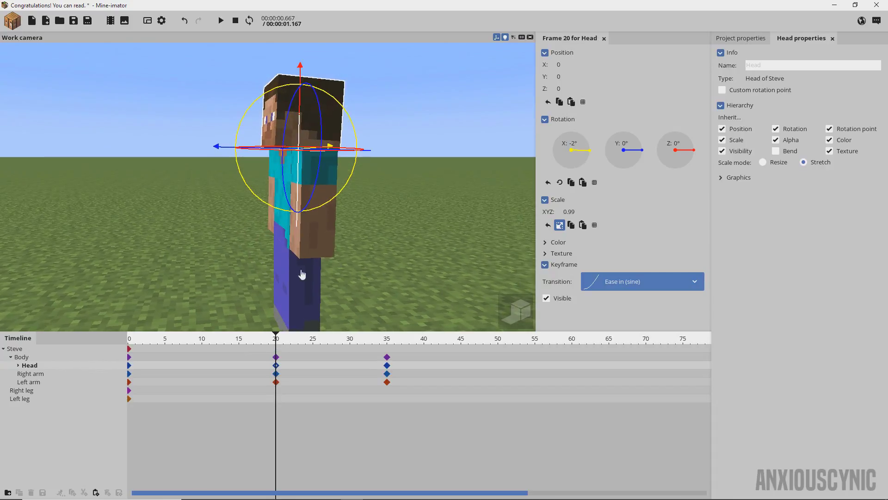
click(276, 357)
click(569, 267)
text(-1)
Rewind to frame 0 and replay the idle animation
drag(280, 338, 100, 339)
drag(437, 134, 424, 135)
click(430, 144)
key(space)
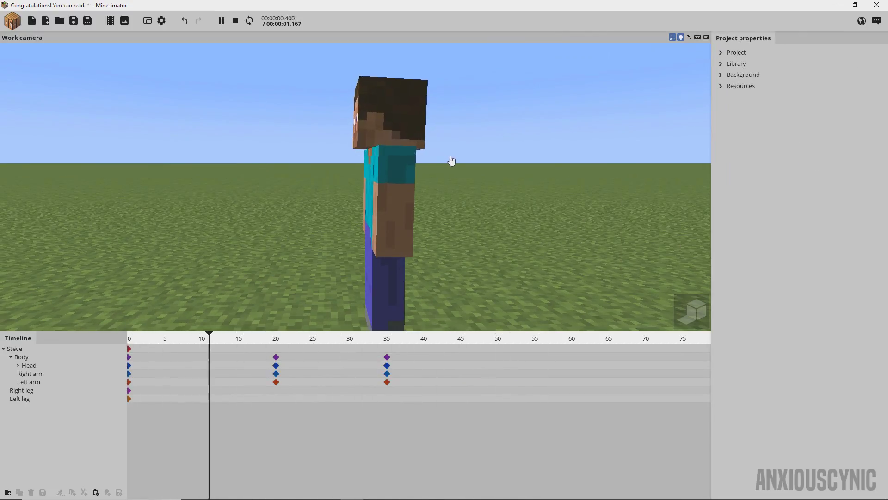
key(space)
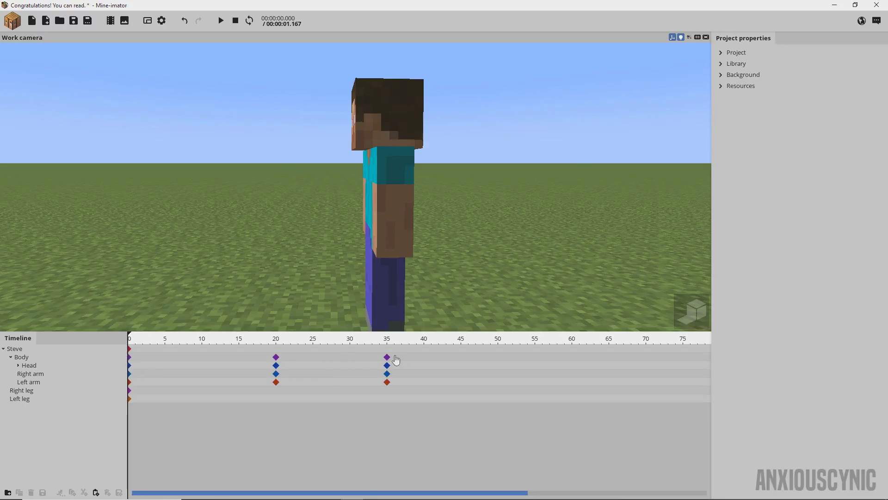
Give every keyframe the Ease in and out (sine) transition and preview the easing
drag(401, 357, 94, 399)
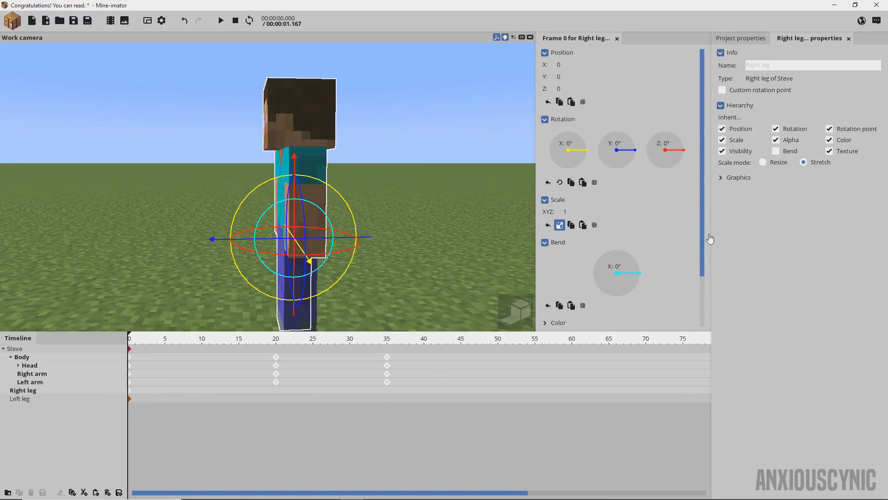
scroll(710, 239, down, 3)
click(636, 306)
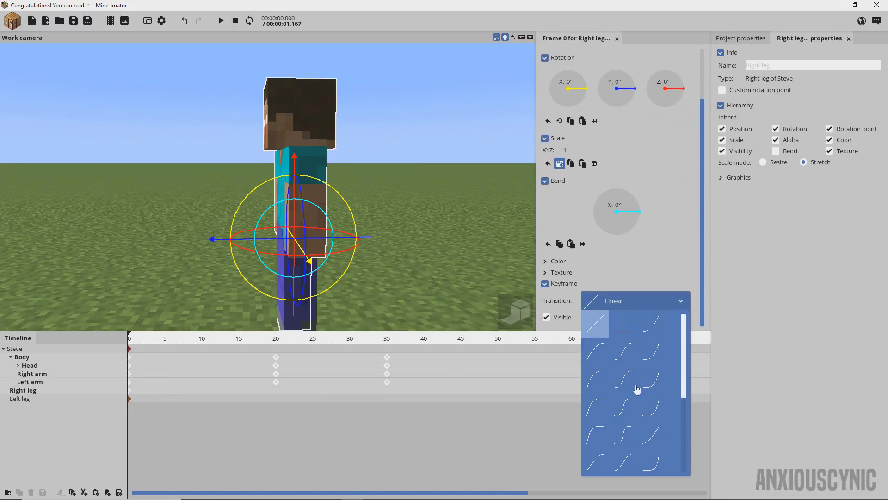
scroll(637, 393, down, 1)
click(611, 433)
key(space)
key(space)
click(372, 176)
key(space)
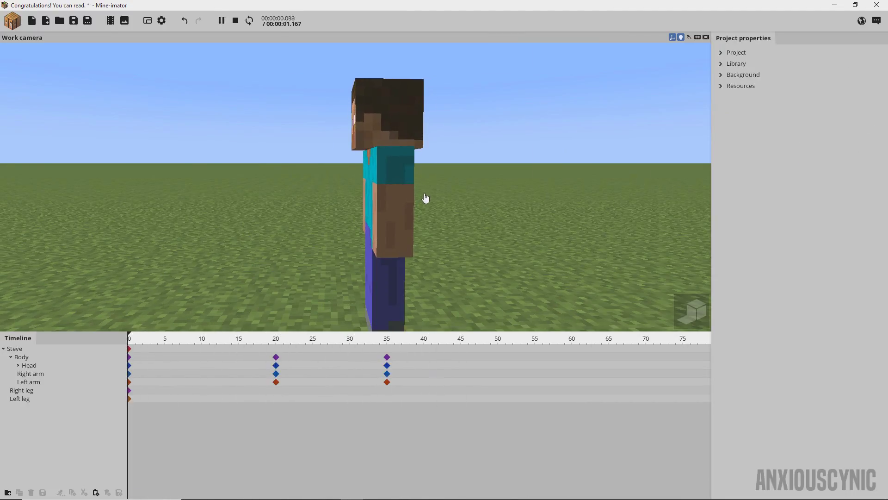
key(space)
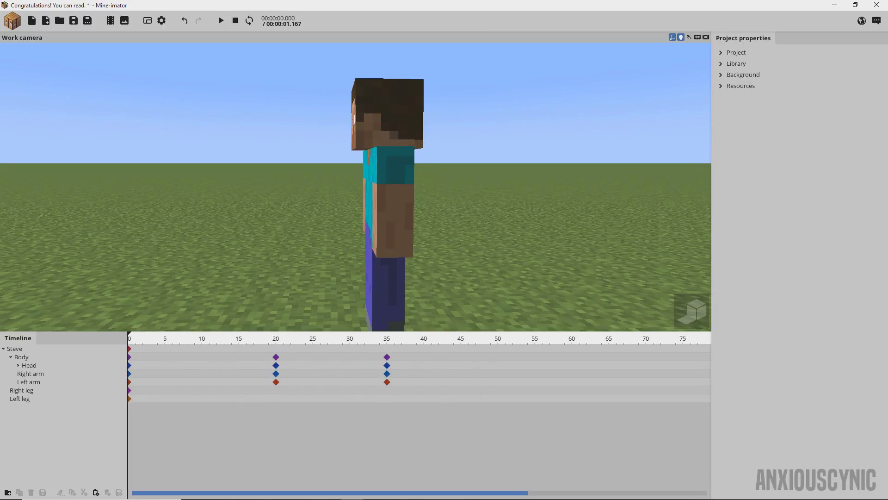
Orbit to face Steve from the front and play through the animation once
drag(388, 172, 504, 215)
scroll(458, 199, down, 2)
middle_drag(471, 222, 464, 209)
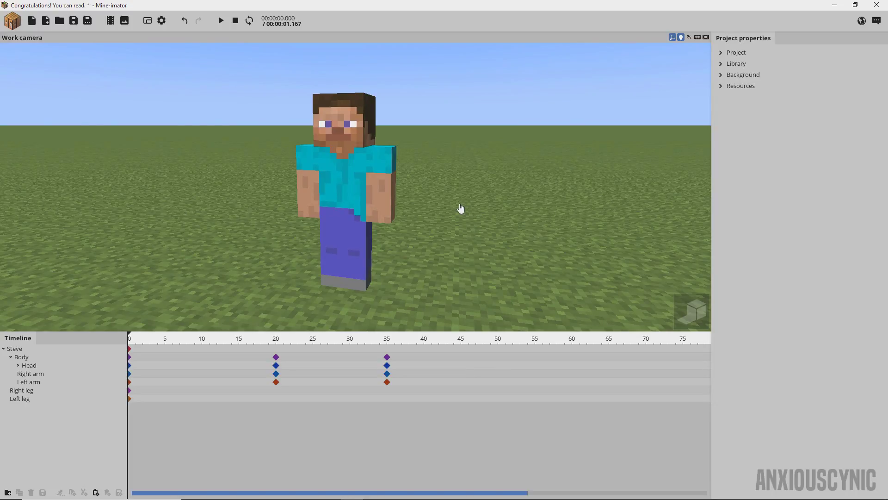
drag(263, 341, 129, 341)
key(space)
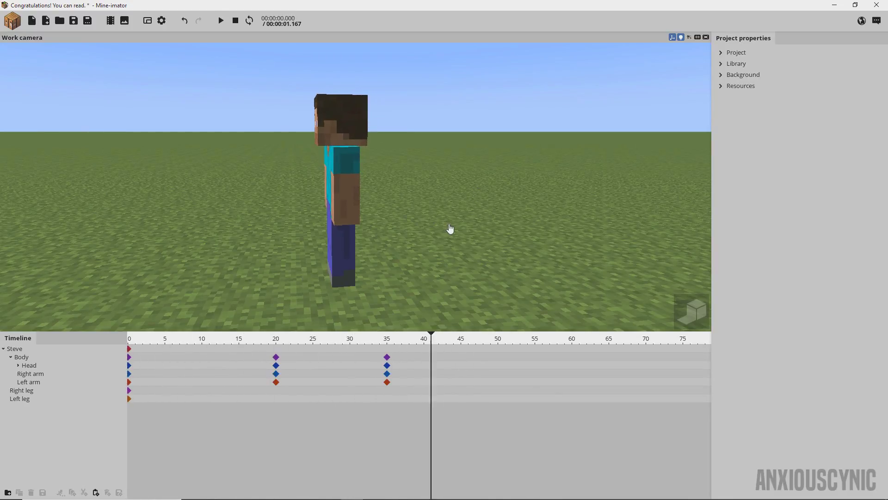
key(shift+space)
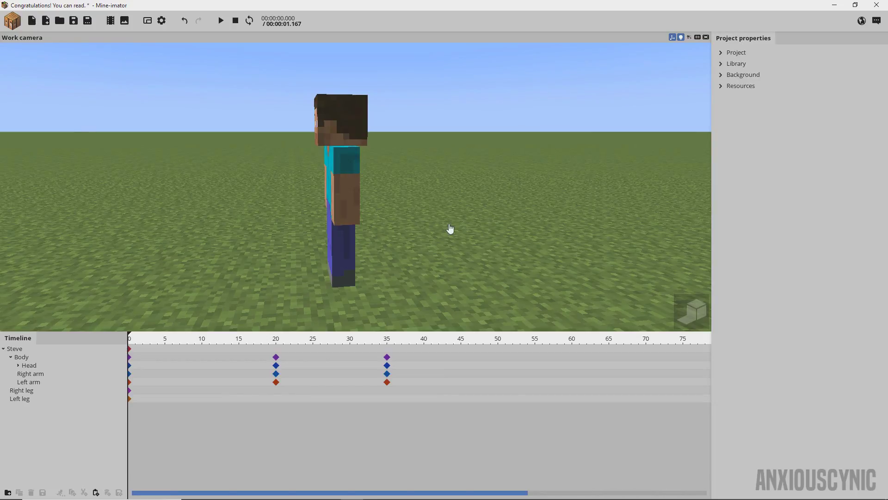
Turn on Loop and start continuous playback of the breathing animation
middle_drag(361, 230, 353, 190)
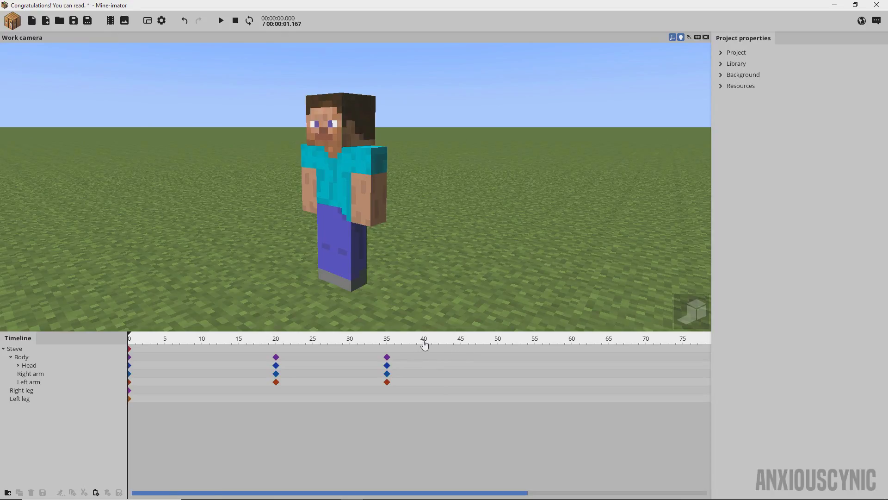
mouse_move(401, 345)
mouse_down()
mouse_move(216, 345)
mouse_move(129, 357)
mouse_up()
key(space)
click(250, 20)
click(216, 23)
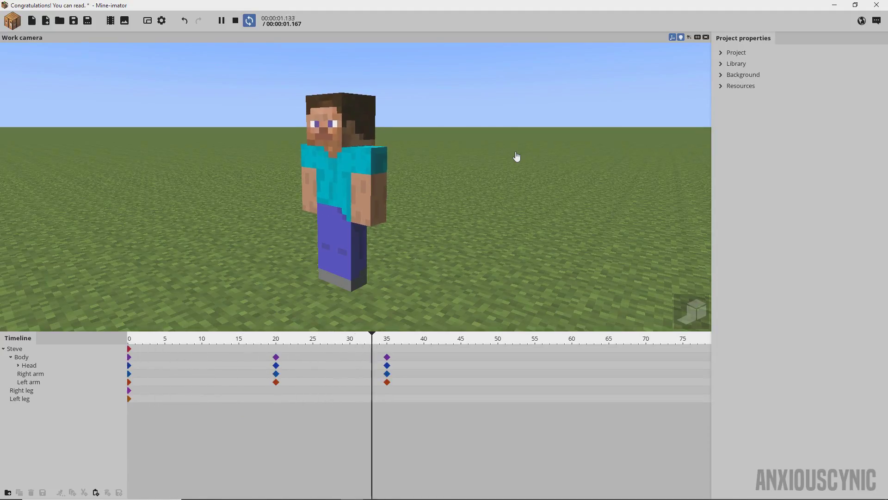
At frame 20, reset head and body X rotation to 0° and set body Bend X to -1
click(276, 365)
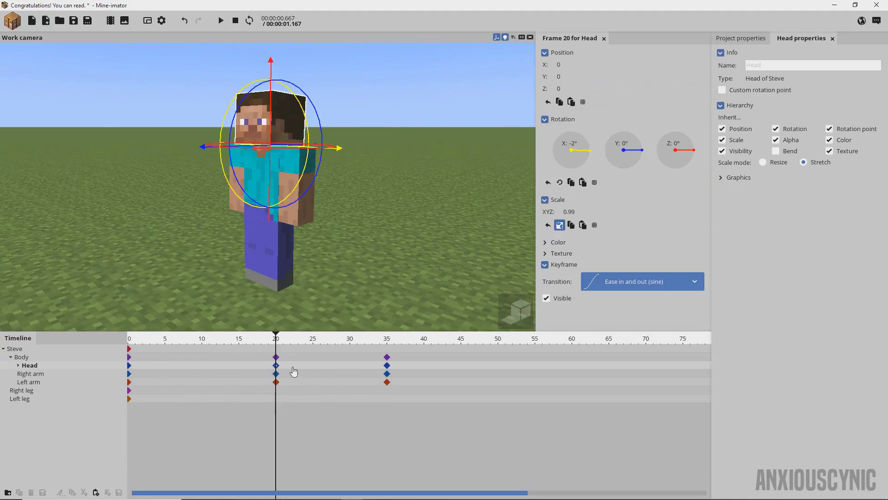
right_click(572, 152)
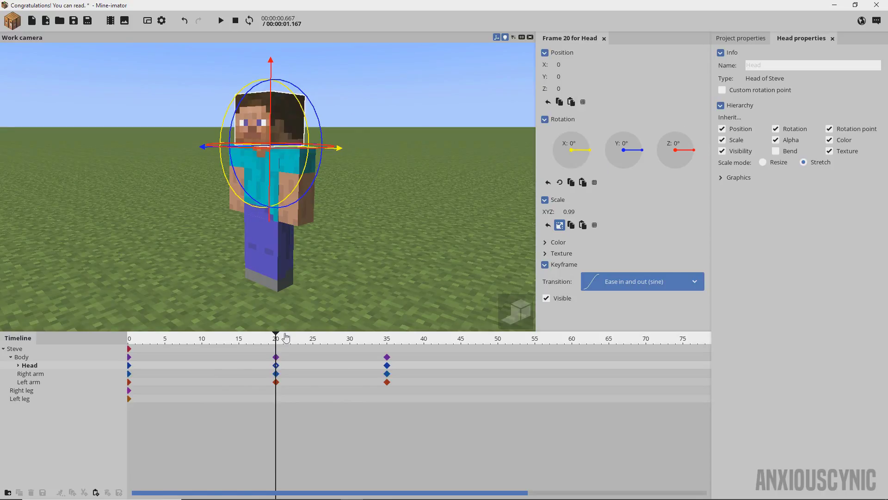
click(276, 357)
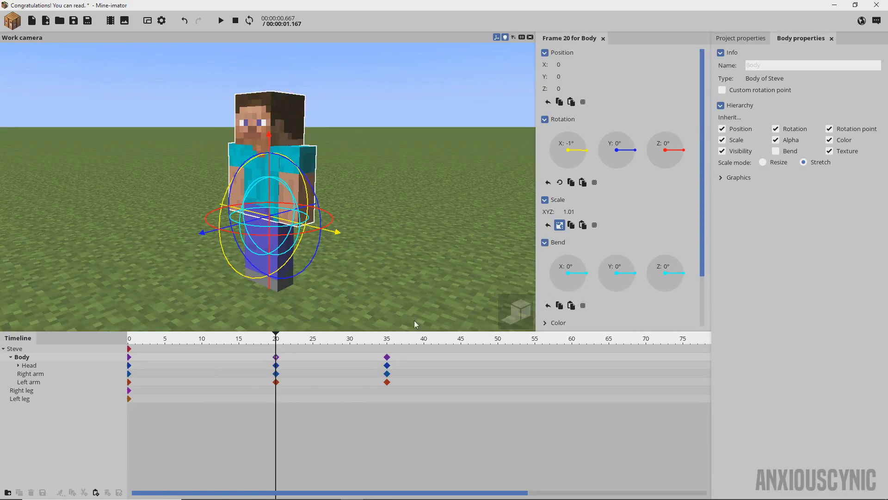
right_click(573, 156)
text(-)
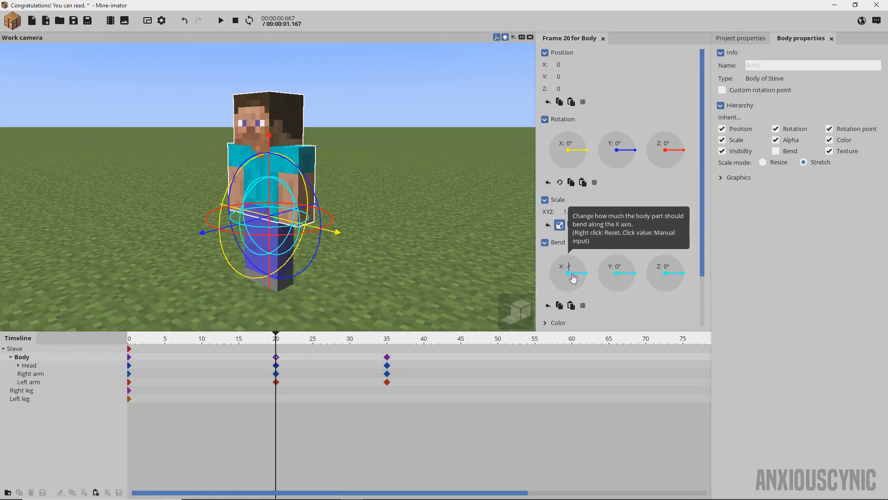
click(416, 207)
Replay the animation from frame 0 to check the new bend
drag(416, 191, 371, 186)
scroll(391, 183, up, 2)
right_drag(390, 183, 229, 332)
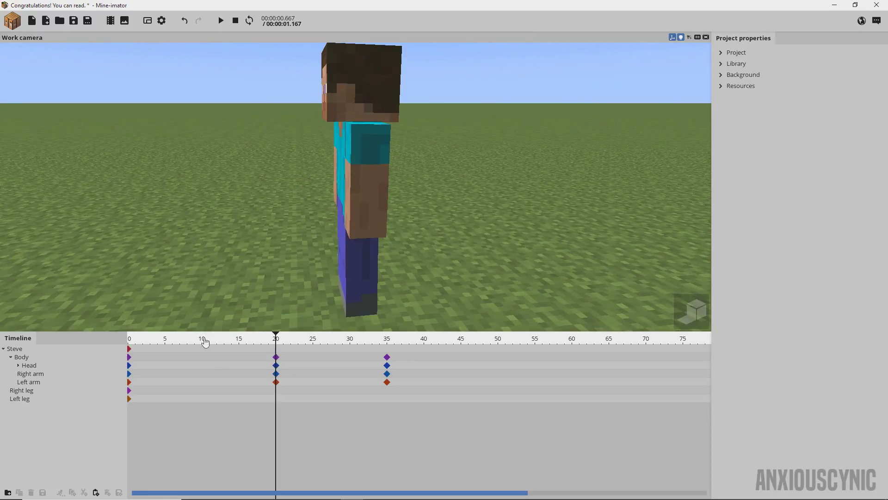
drag(162, 340, 124, 339)
mouse_move(440, 199)
right_down()
mouse_move(450, 179)
mouse_move(439, 199)
right_up()
key(space)
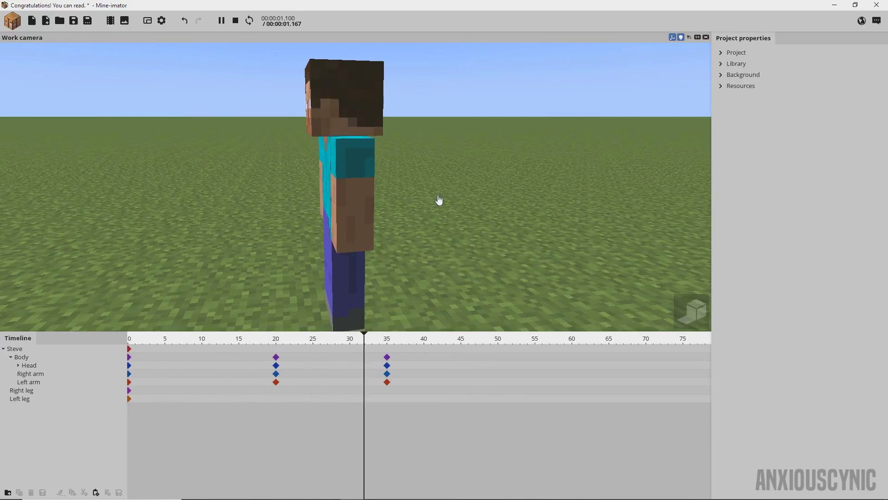
key(space)
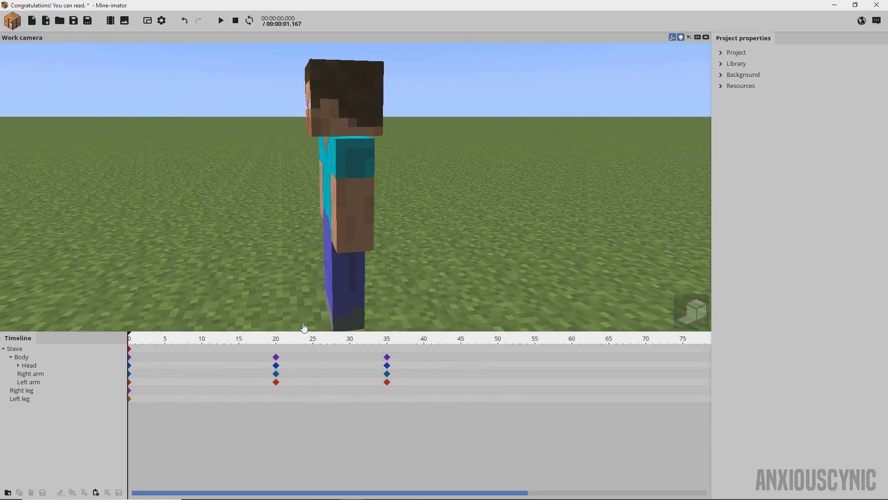
Inspect the body's frame-20 keyframe bend from an orbited view
click(275, 357)
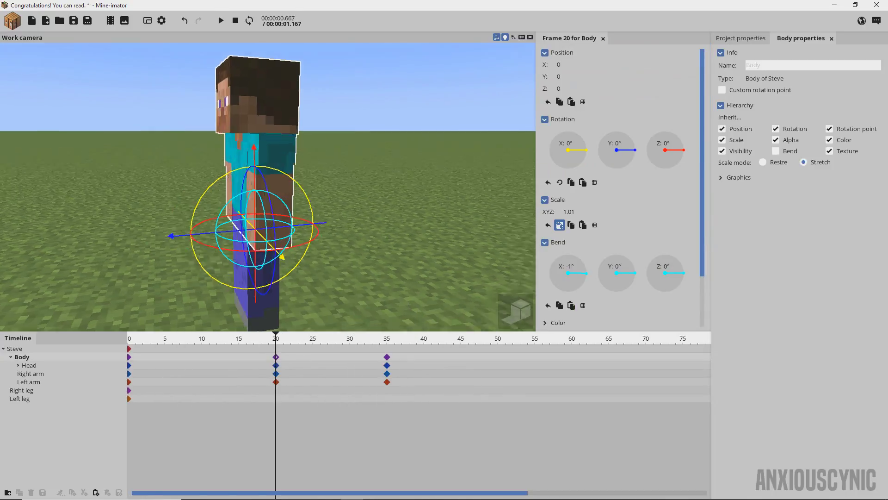
drag(393, 175, 465, 175)
click(396, 175)
right_drag(444, 182, 442, 184)
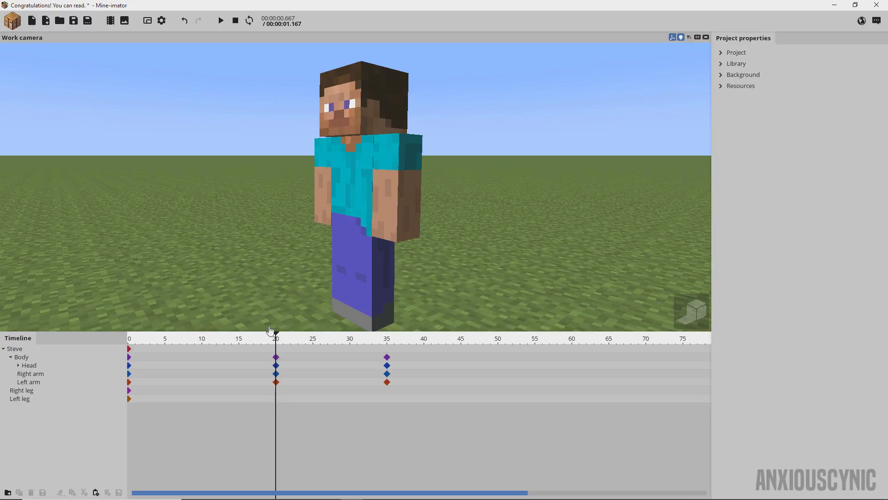
drag(235, 339, 128, 340)
key(space)
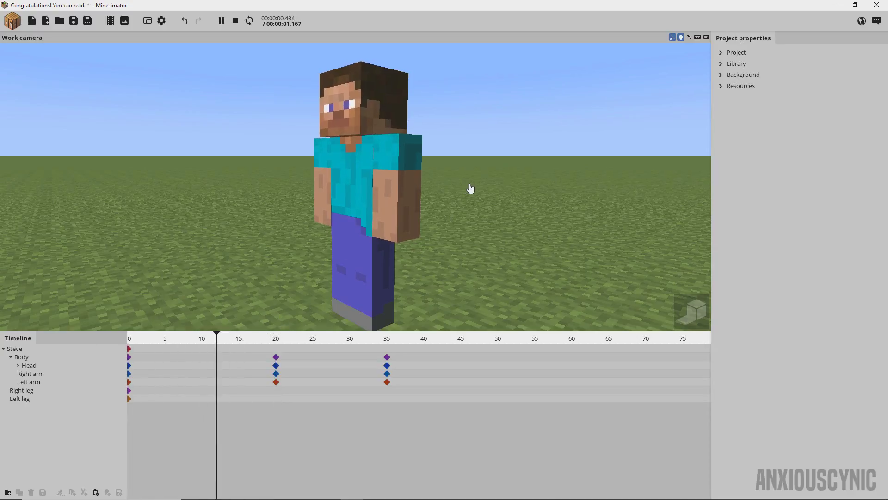
key(space)
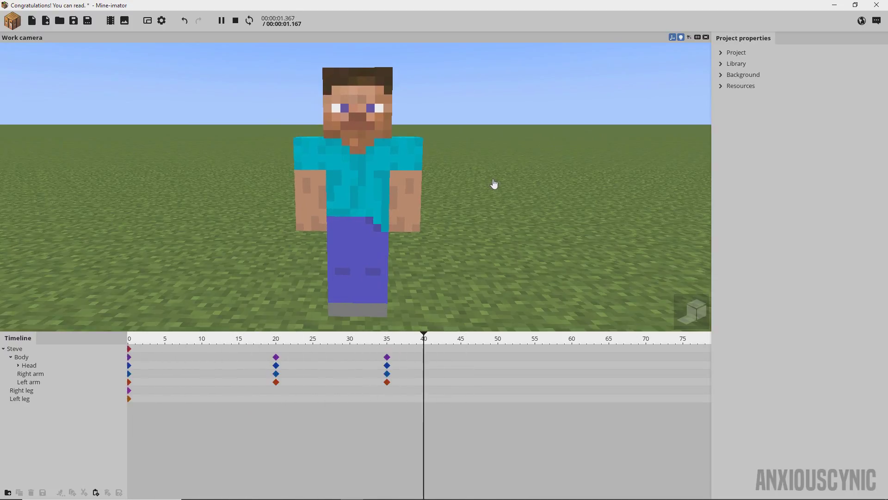
key(space)
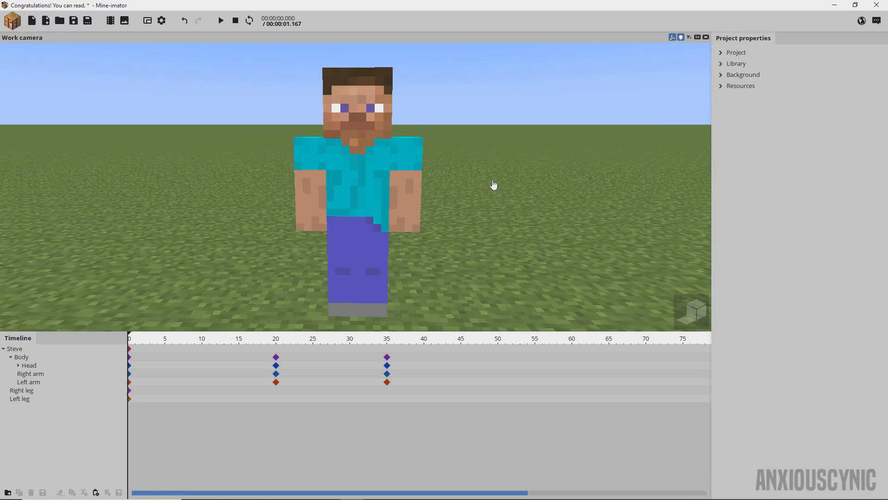
key(space)
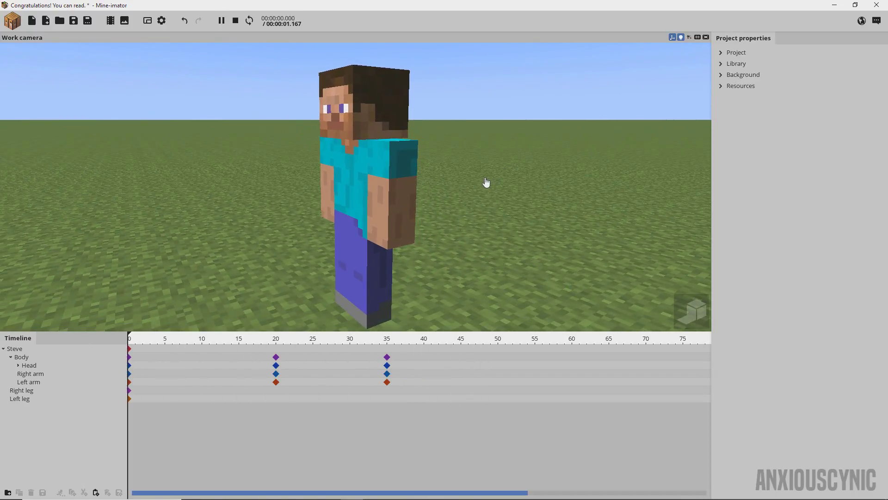
key(space)
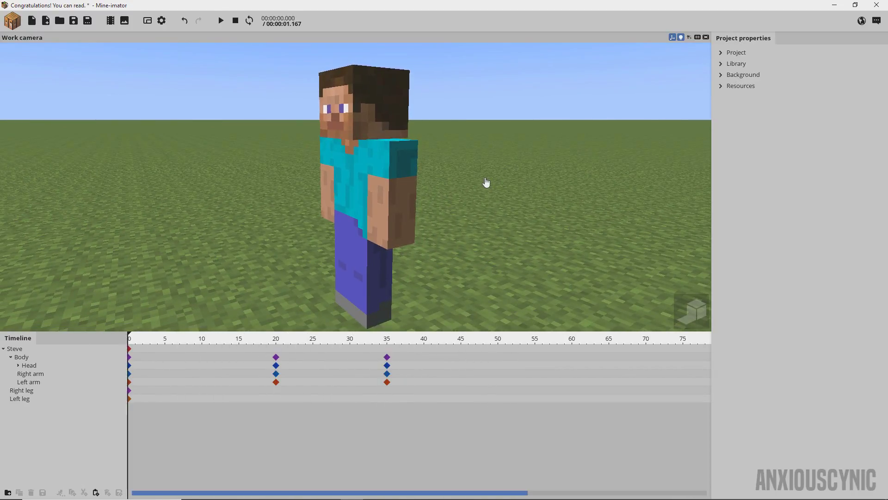